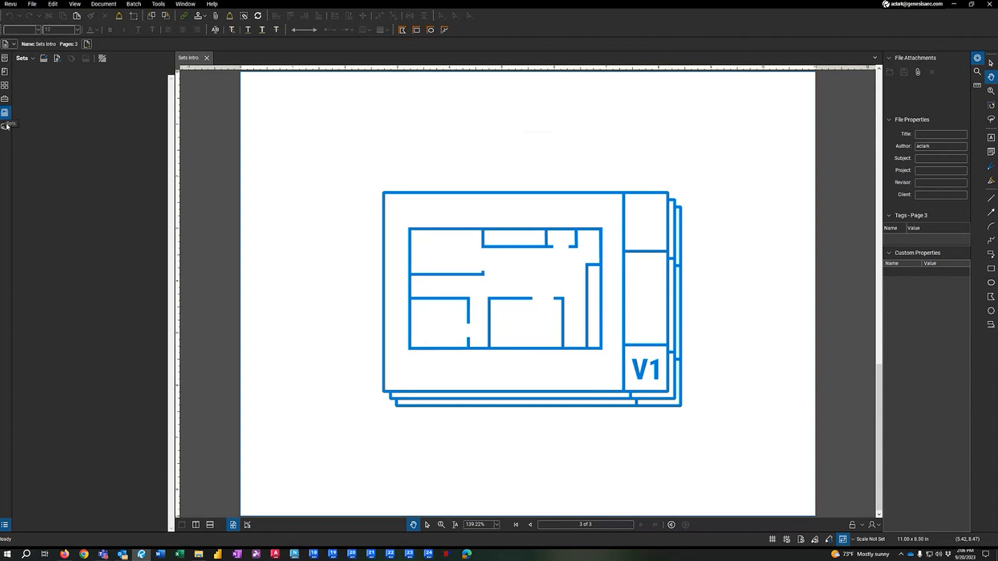
pyautogui.rightClick(6, 146)
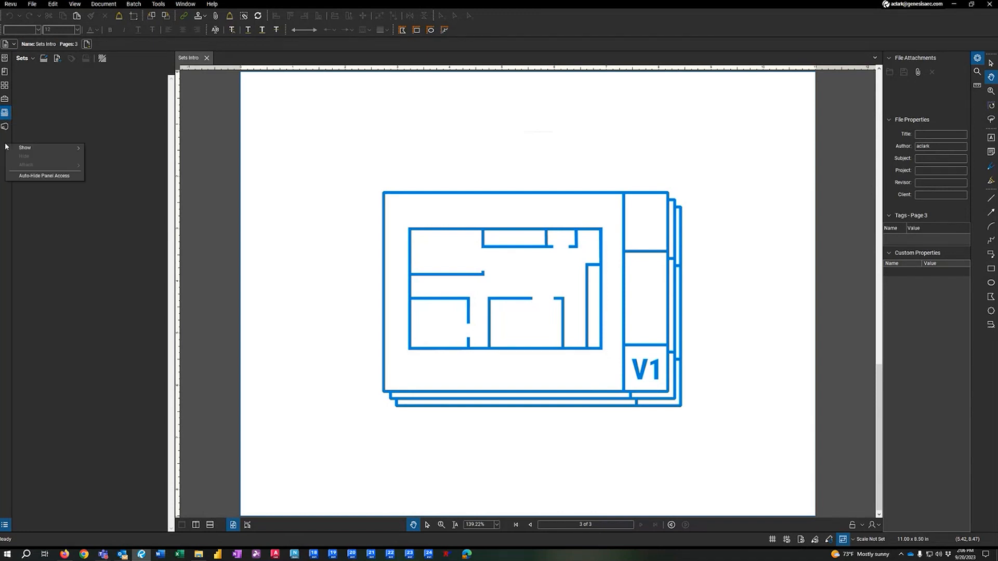
pyautogui.moveTo(22, 150)
pyautogui.click(61, 106)
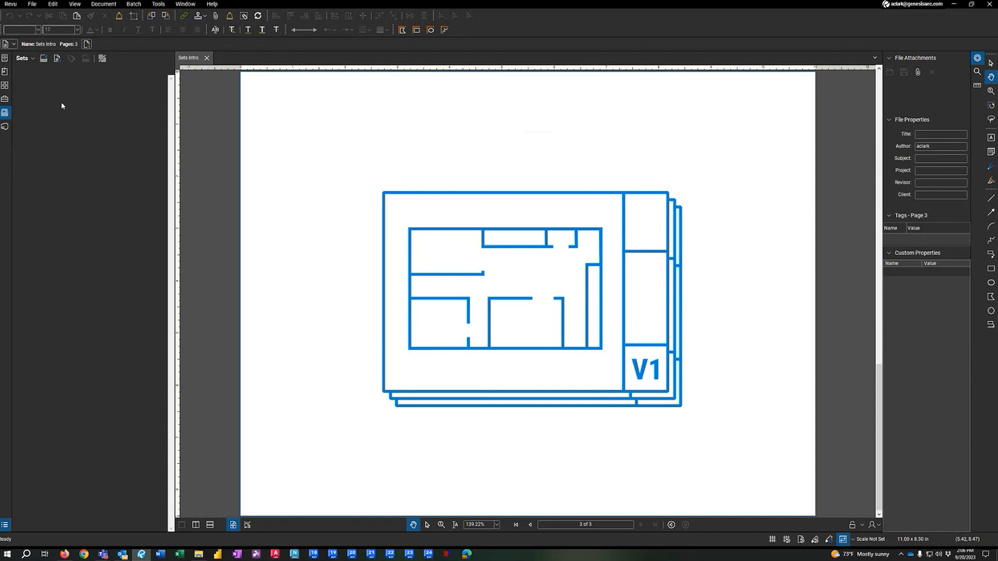
# Close the Sets Intro document and start a new set
pyautogui.click(206, 58)
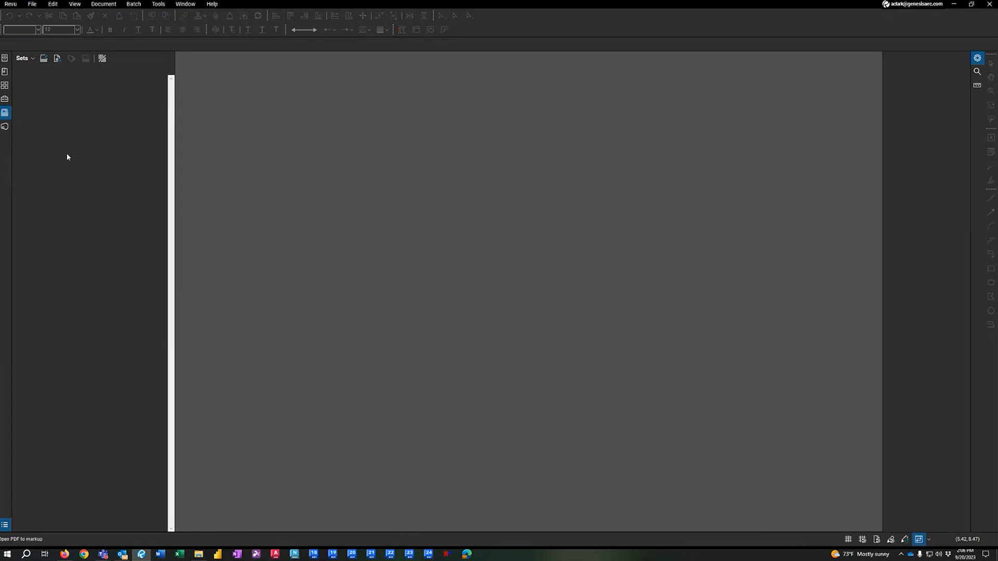
pyautogui.click(32, 58)
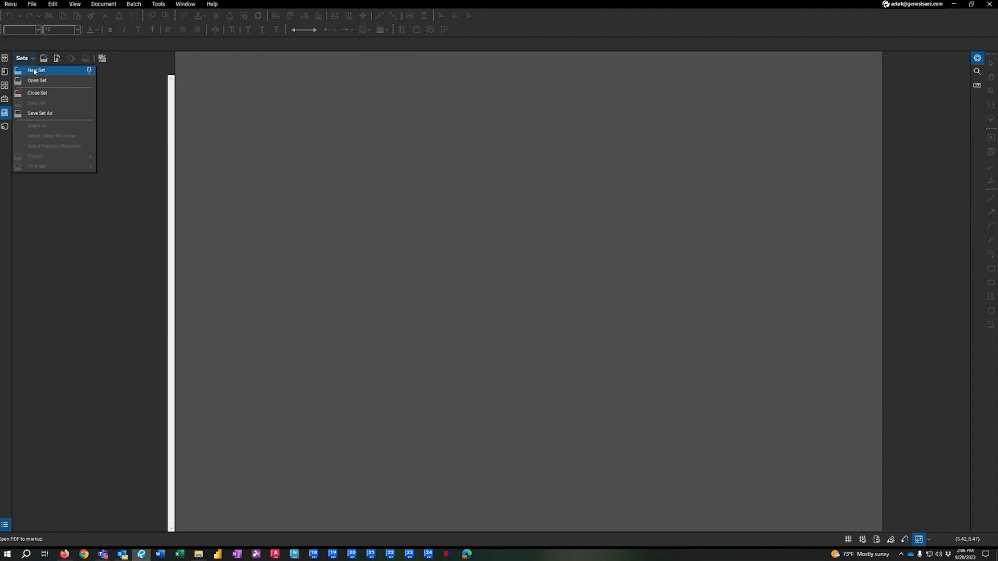
pyautogui.click(34, 72)
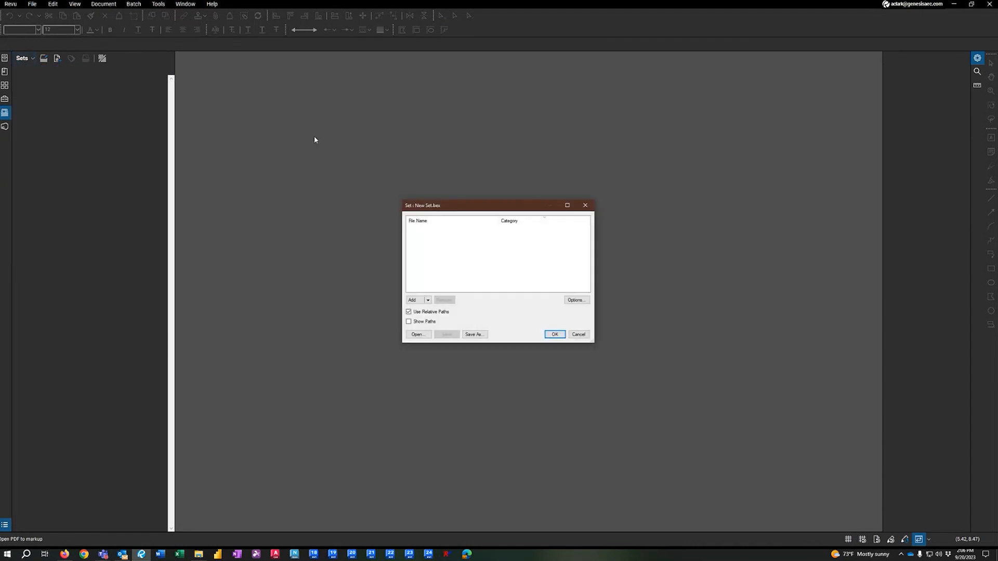
pyautogui.moveTo(451, 209); pyautogui.dragTo(442, 201)
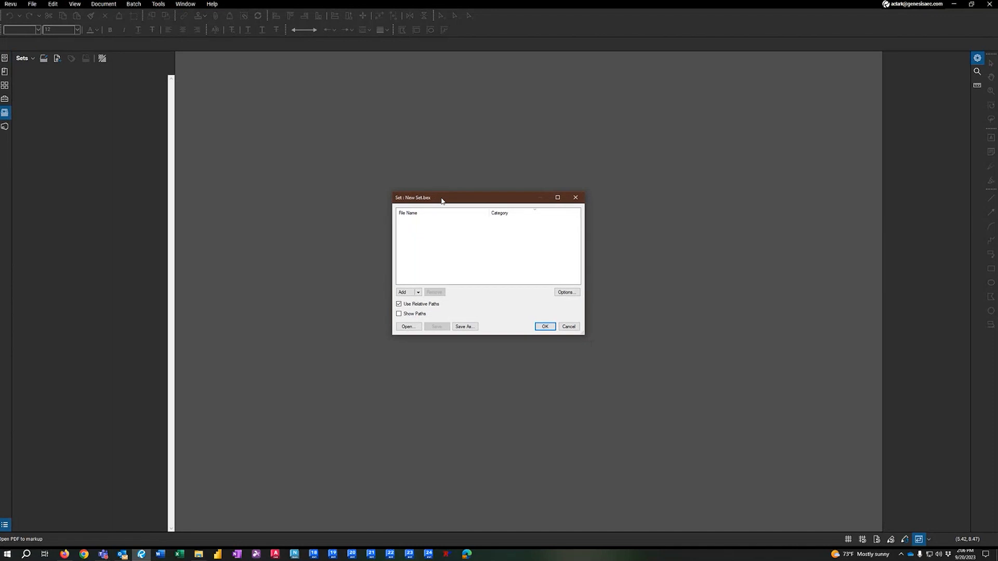
# Add all the PDF files in the Bluebeam Sets Sample Files folder, A1.01 through S2.02, to the new set
pyautogui.click(419, 293)
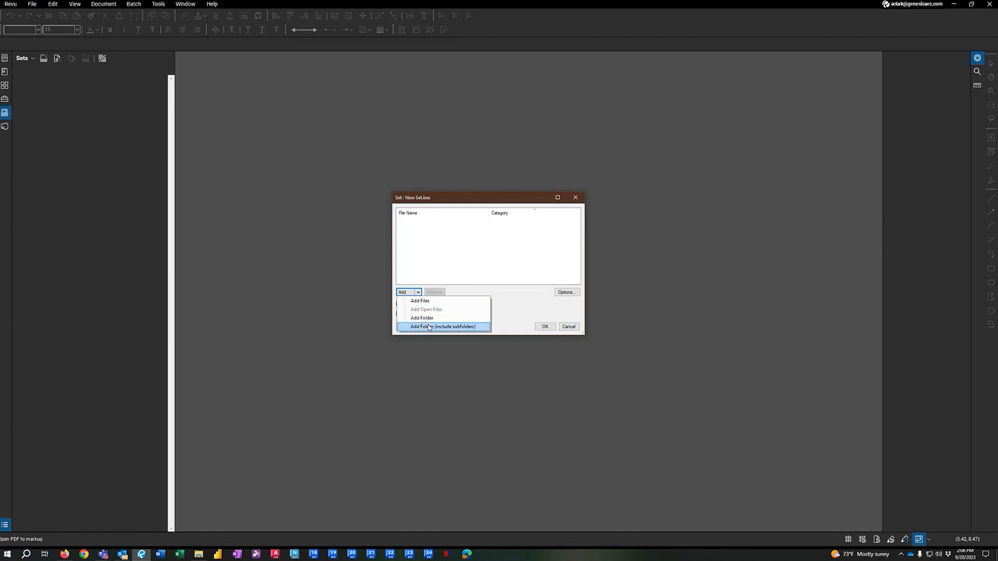
pyautogui.click(427, 302)
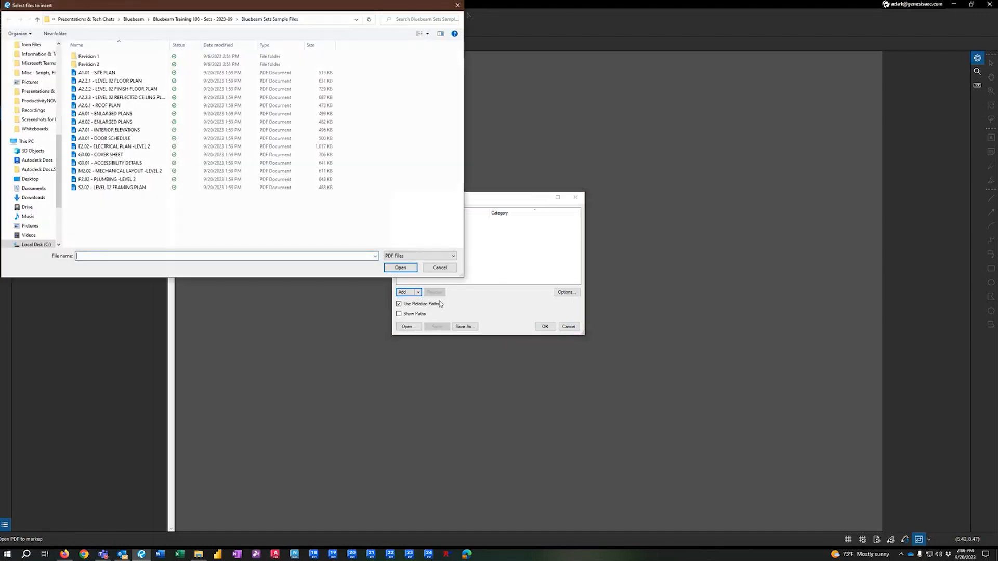
pyautogui.moveTo(297, 13); pyautogui.dragTo(338, 141)
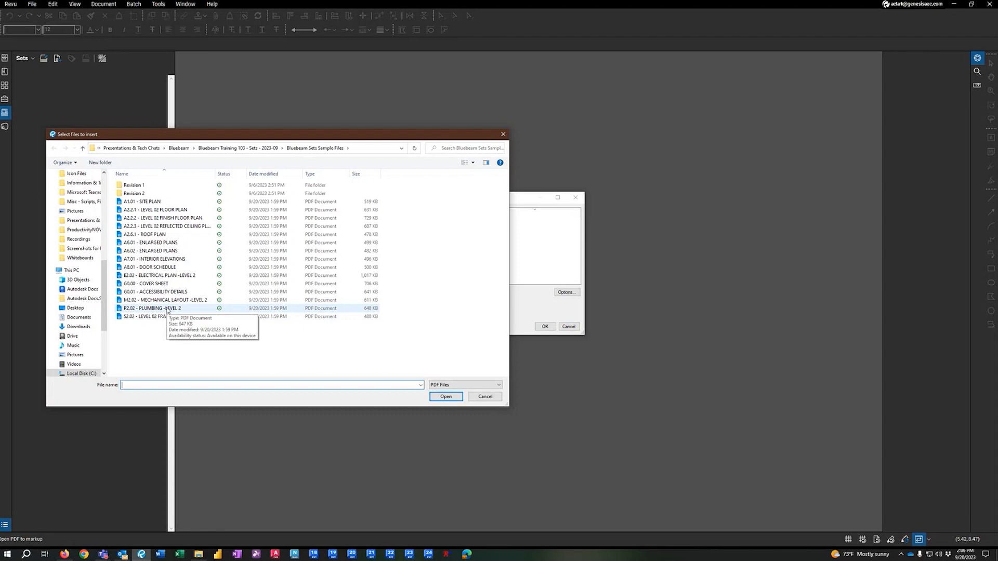
pyautogui.click(158, 316)
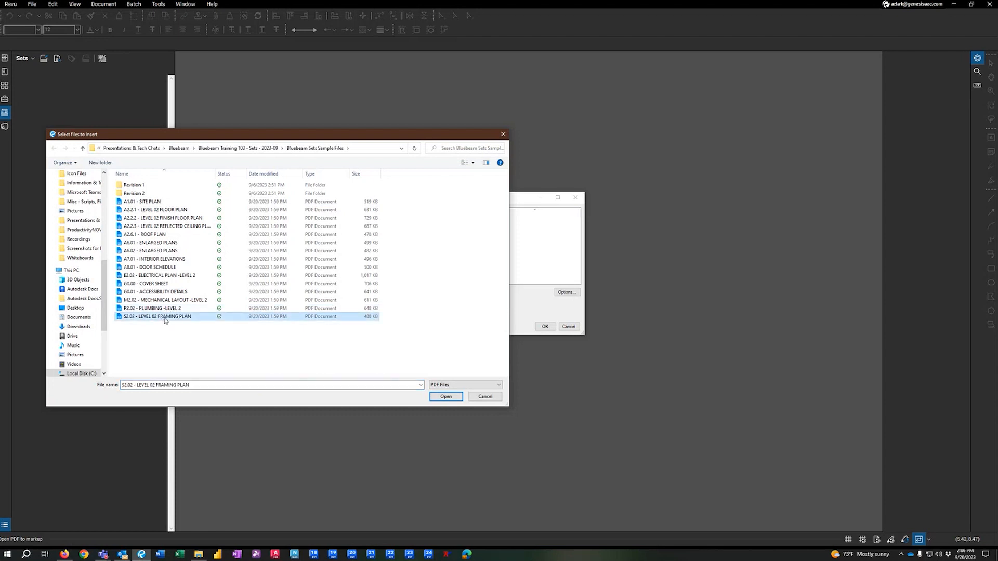
pyautogui.keyDown('shift'); pyautogui.click(156, 204); pyautogui.keyUp('shift')
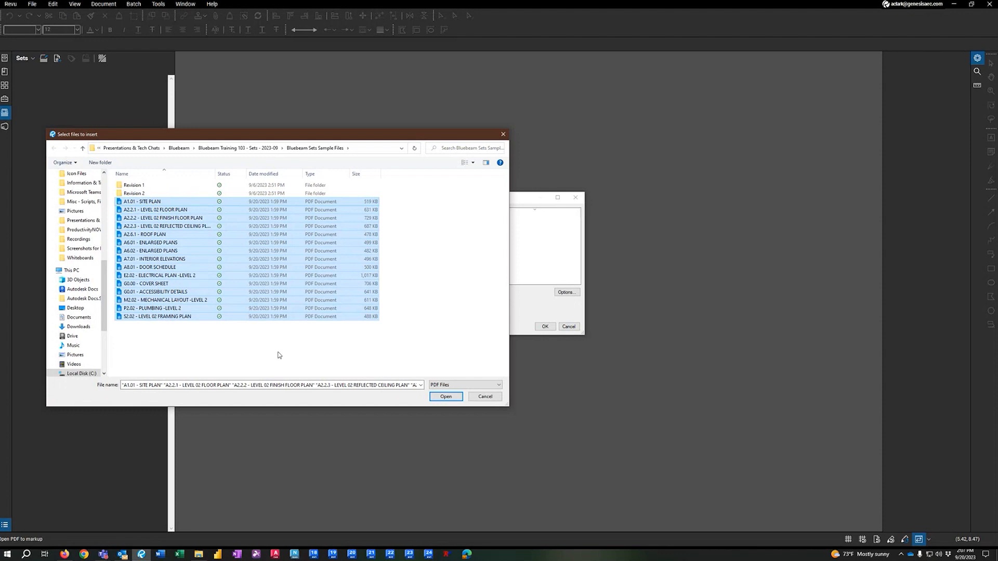
pyautogui.click(446, 397)
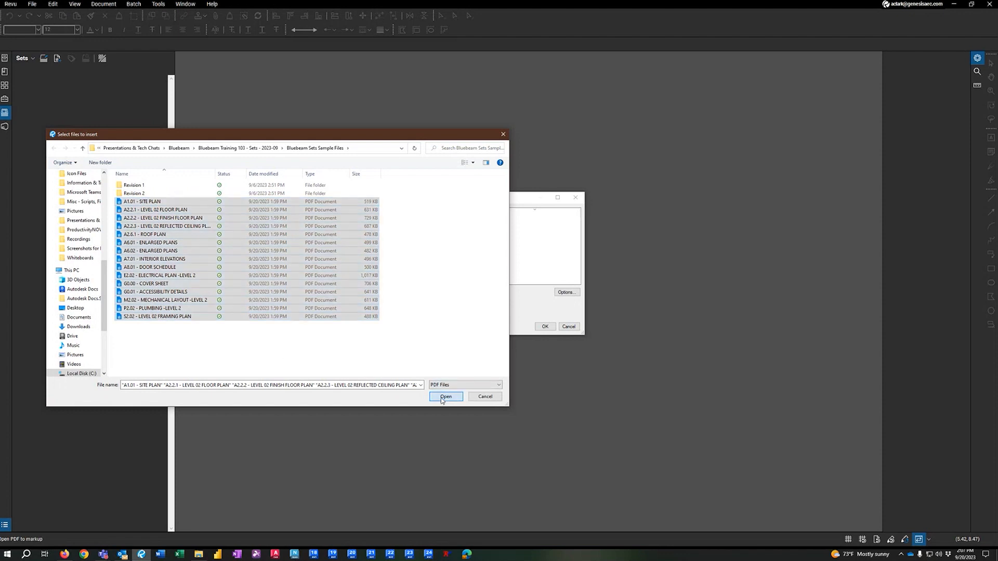
pyautogui.moveTo(584, 334); pyautogui.dragTo(589, 383)
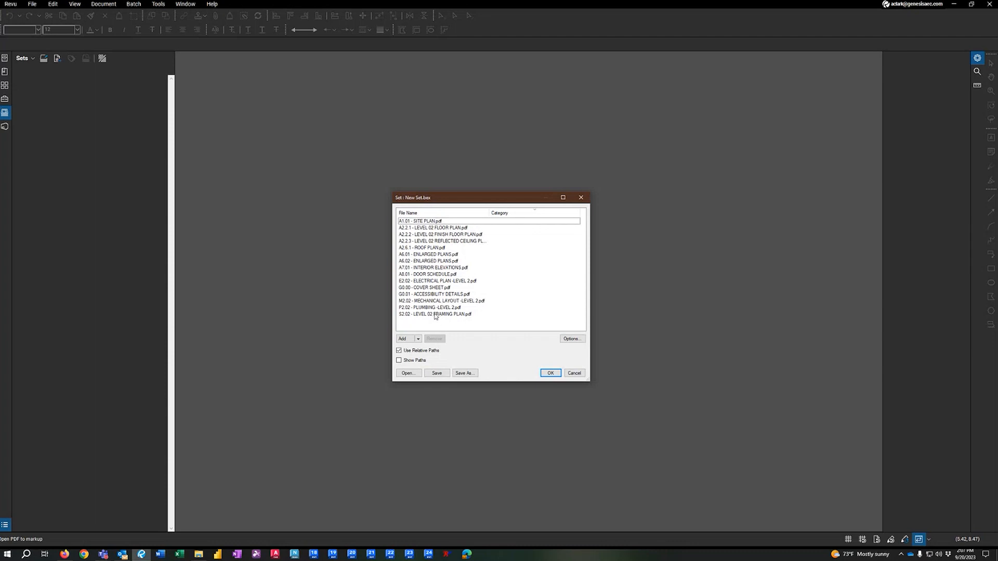
# Try the set with relative paths off and full file paths shown, and restore both path settings
pyautogui.click(399, 352)
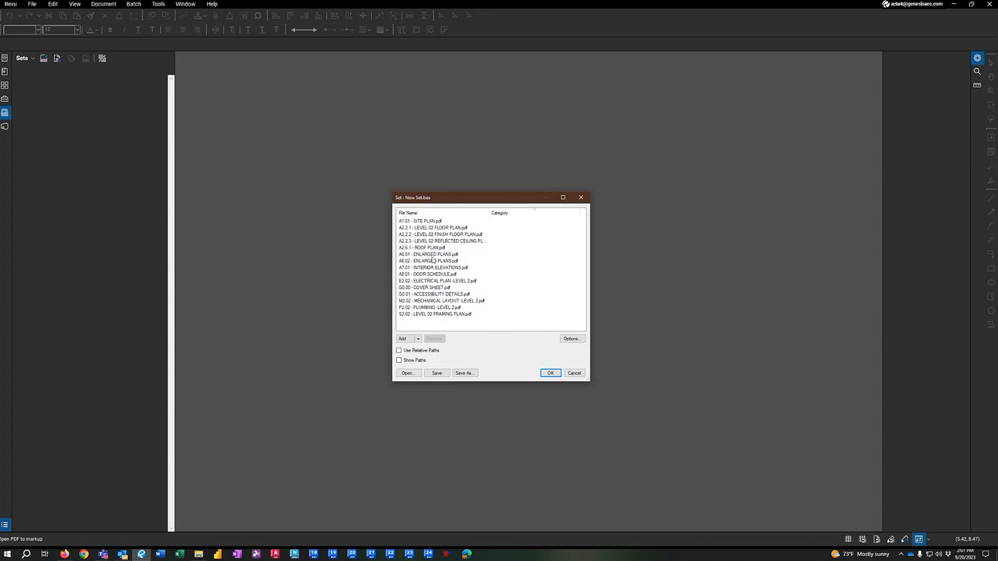
pyautogui.click(400, 352)
pyautogui.click(399, 351)
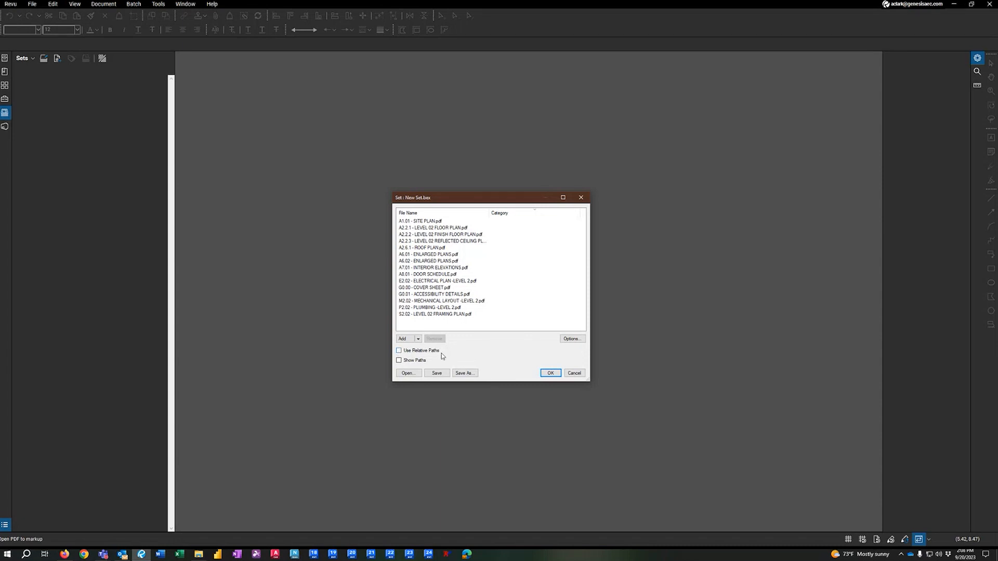
pyautogui.click(399, 351)
pyautogui.click(399, 360)
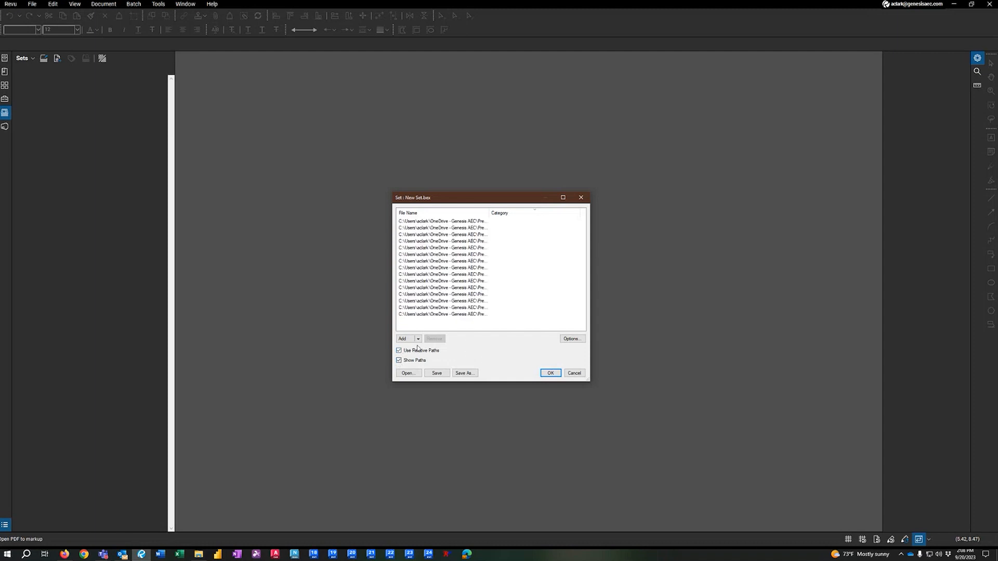
pyautogui.moveTo(488, 212); pyautogui.dragTo(537, 212)
pyautogui.click(399, 360)
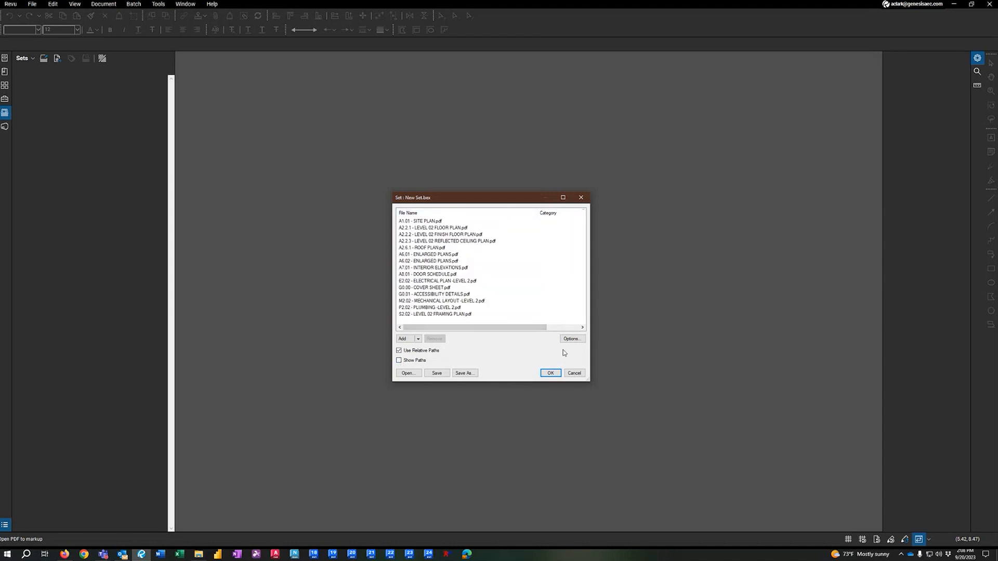
# Open the set's sorting options and examine the choices for the sheet display and the revision filter
pyautogui.click(576, 341)
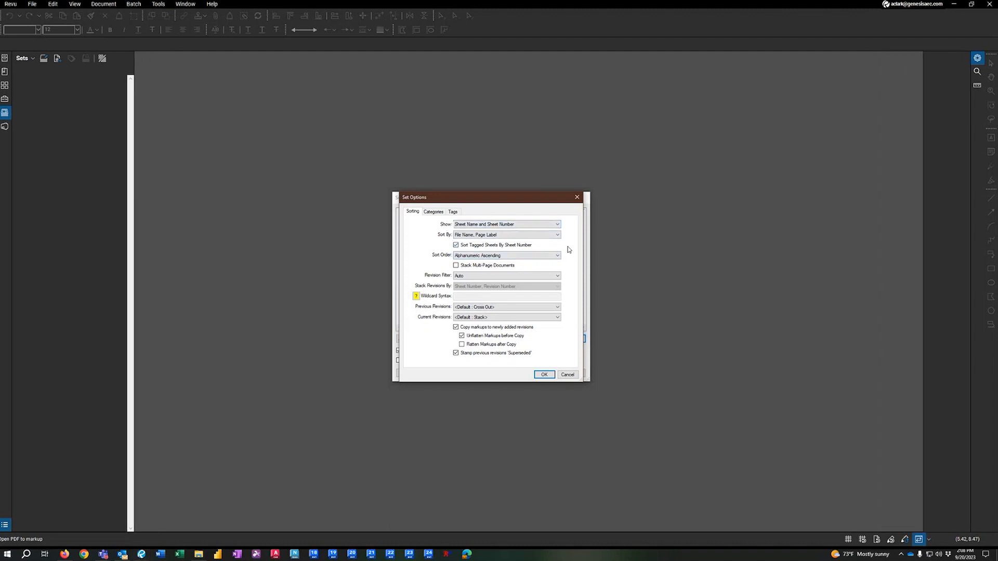
pyautogui.click(538, 226)
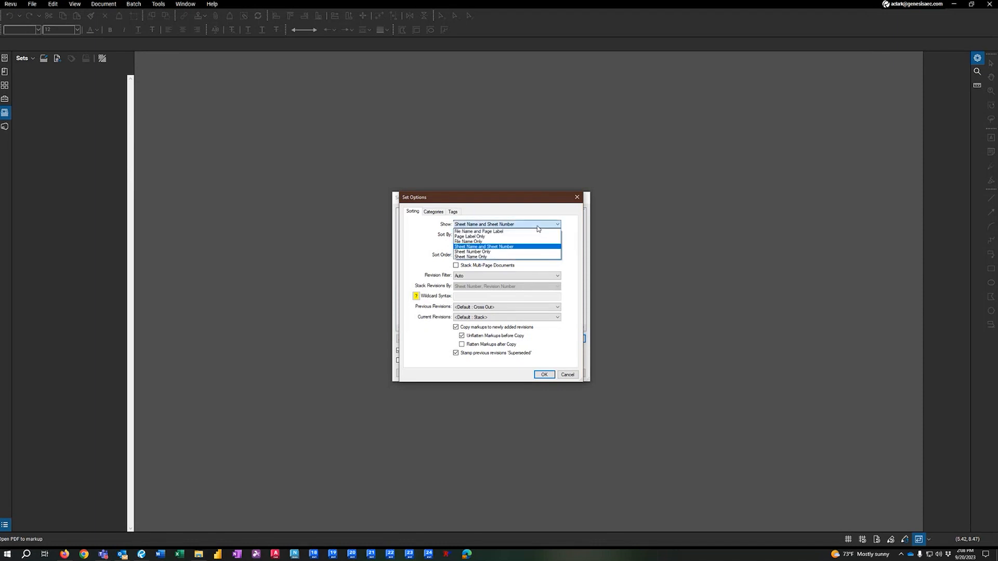
pyautogui.click(538, 227)
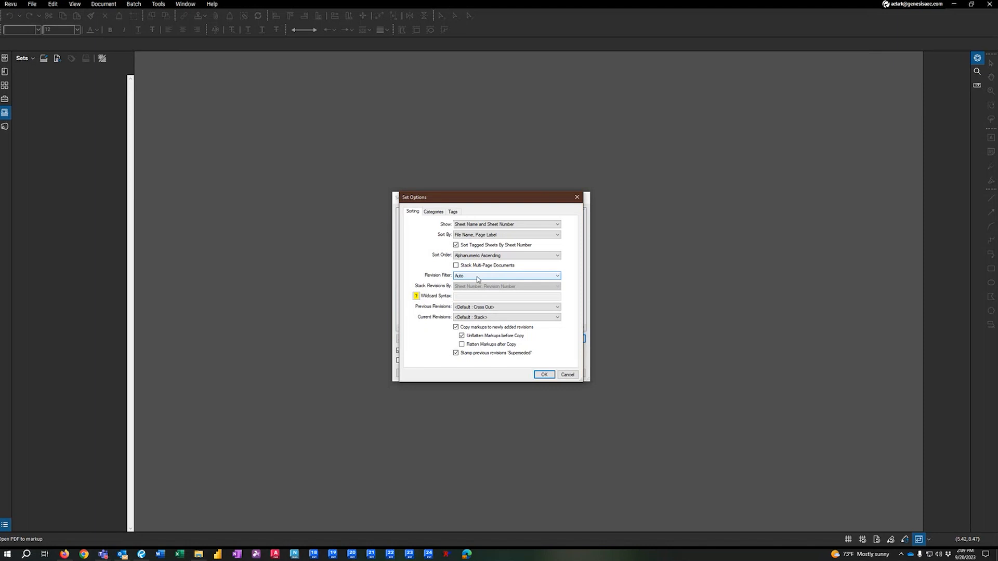
pyautogui.click(491, 276)
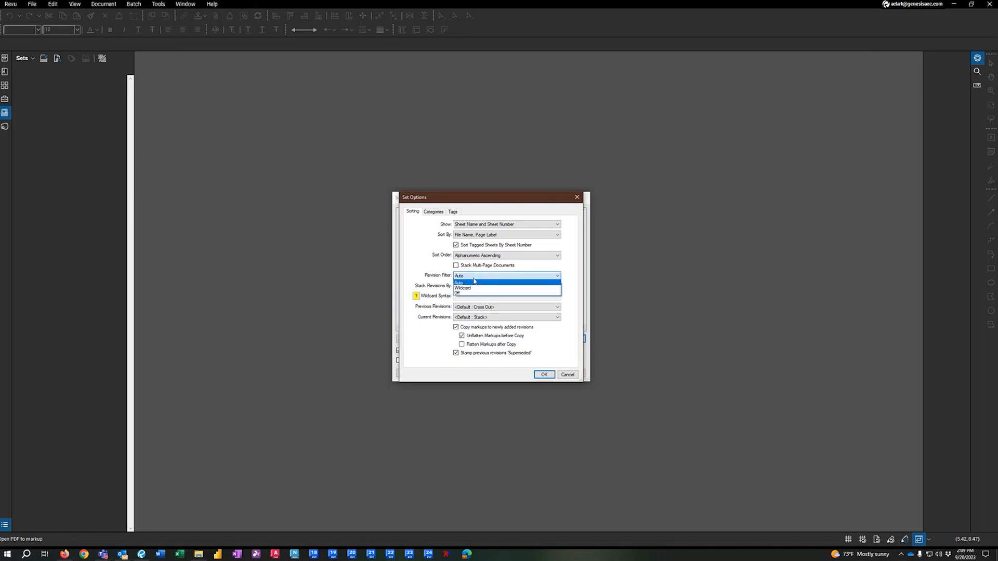
pyautogui.click(487, 278)
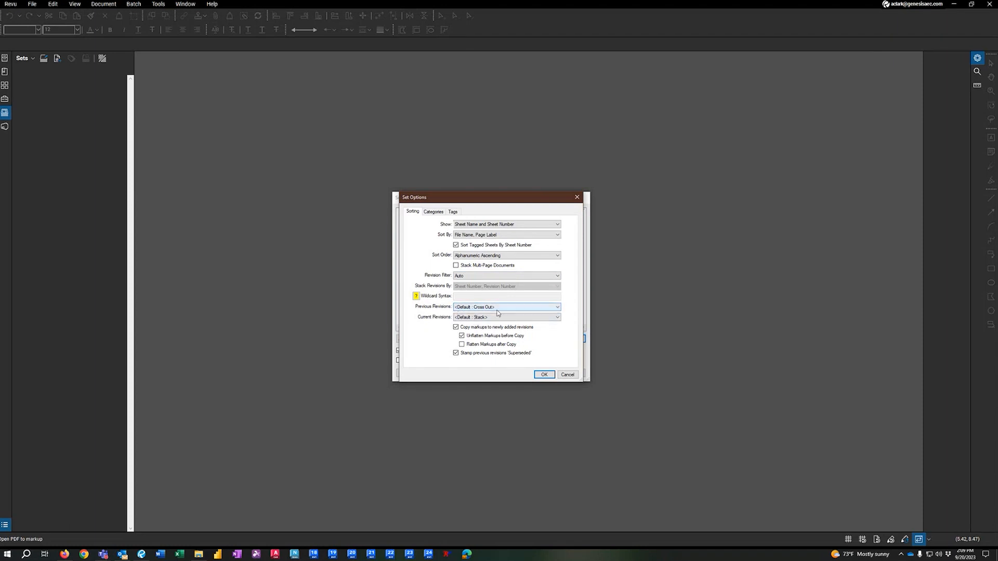
# Try Cross Out for previous revisions and the markup unflattening option, restore both defaults, and examine the current revisions choices
pyautogui.click(557, 309)
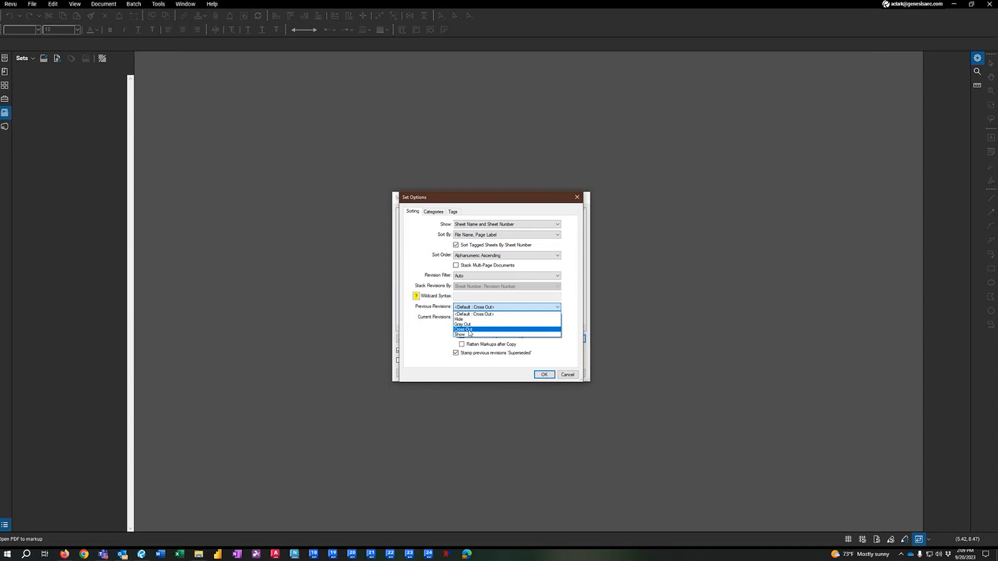
pyautogui.click(470, 331)
pyautogui.click(557, 307)
pyautogui.click(484, 315)
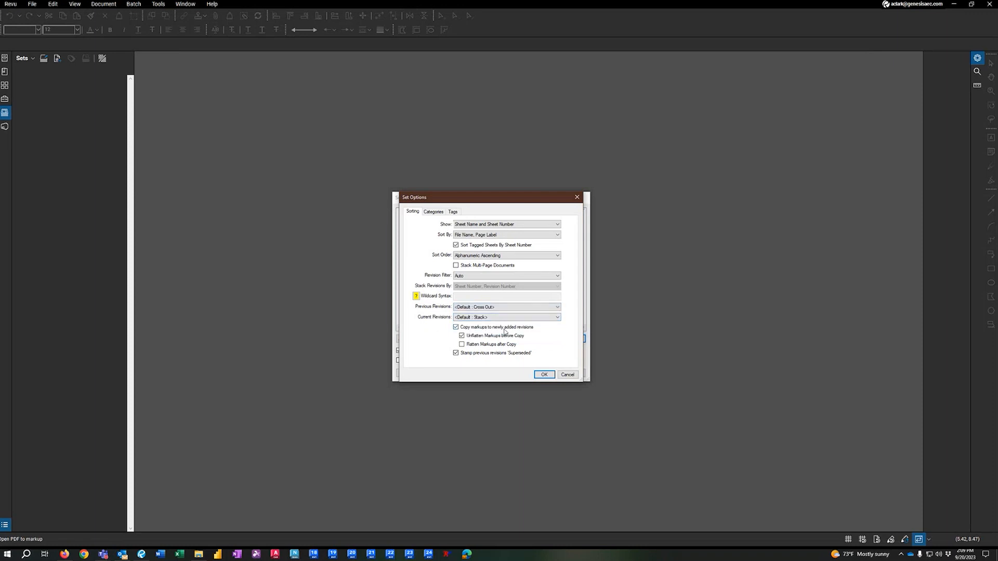
pyautogui.click(558, 317)
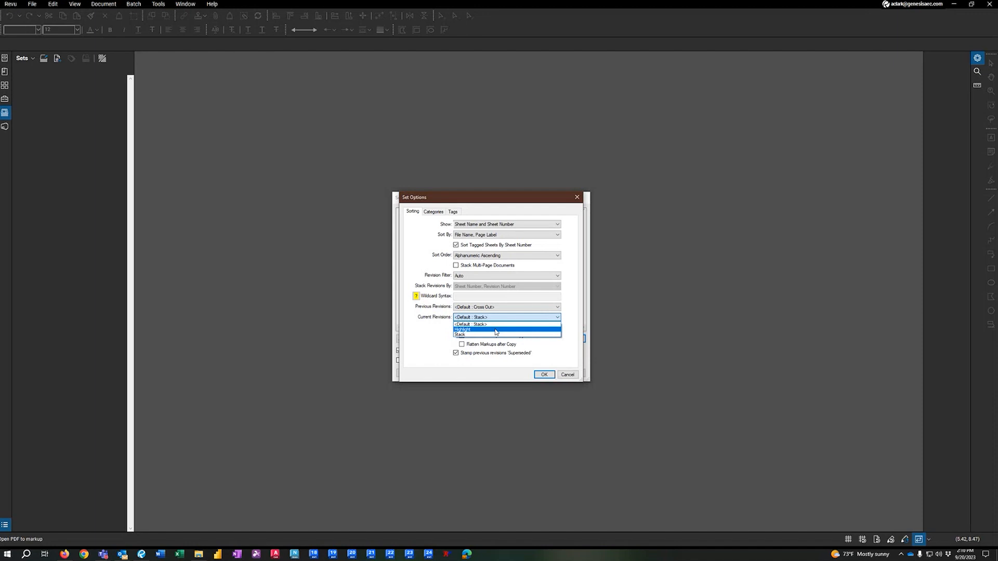
pyautogui.click(517, 324)
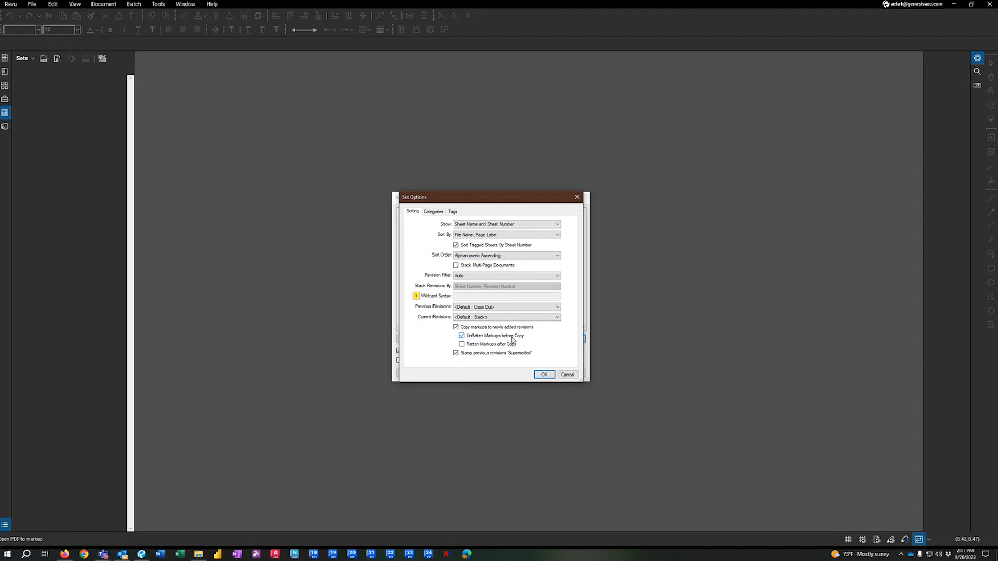
pyautogui.click(464, 339)
pyautogui.click(463, 337)
# Enlarge the set options to examine the complete category and filter list, and cancel the options and the new set
pyautogui.click(435, 212)
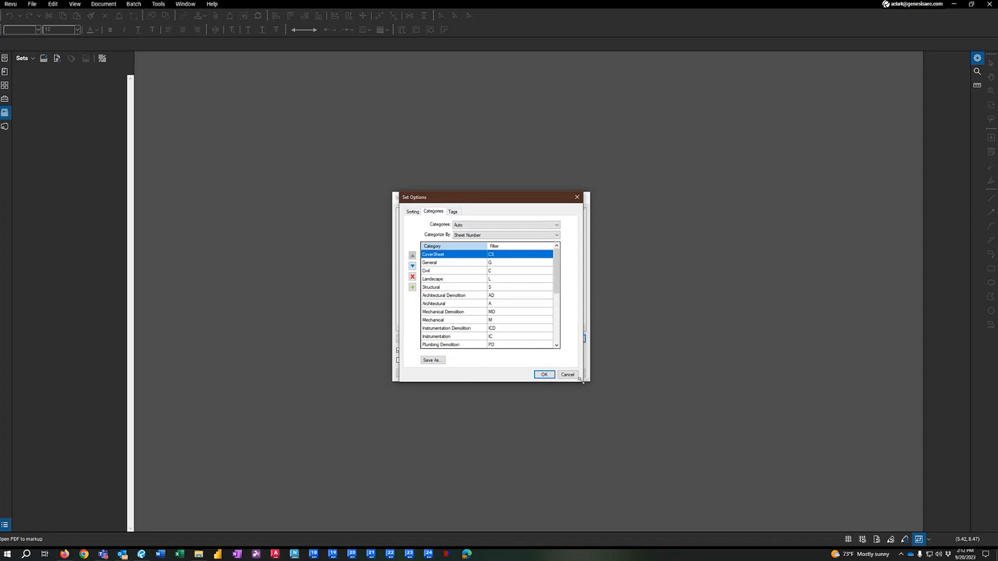
pyautogui.moveTo(588, 381); pyautogui.dragTo(617, 506)
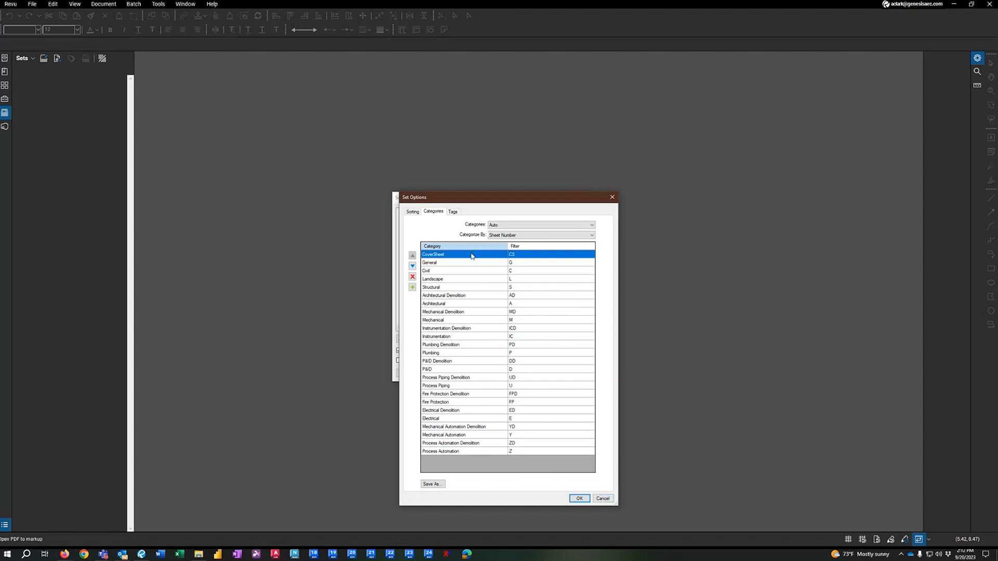
pyautogui.click(606, 499)
pyautogui.click(574, 373)
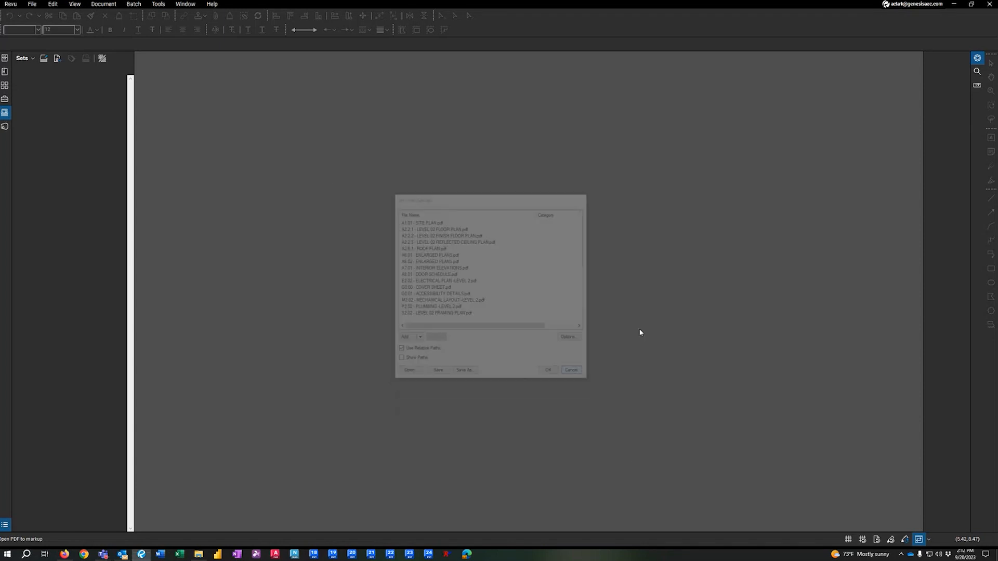
# Open the Sets preferences and choose Genesis as the default template
pyautogui.click(11, 5)
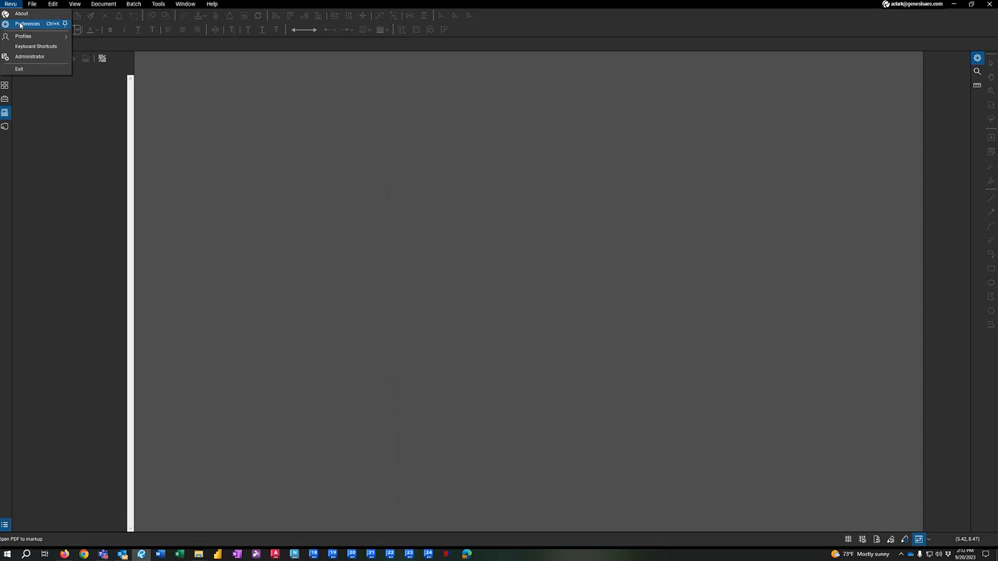
pyautogui.click(25, 24)
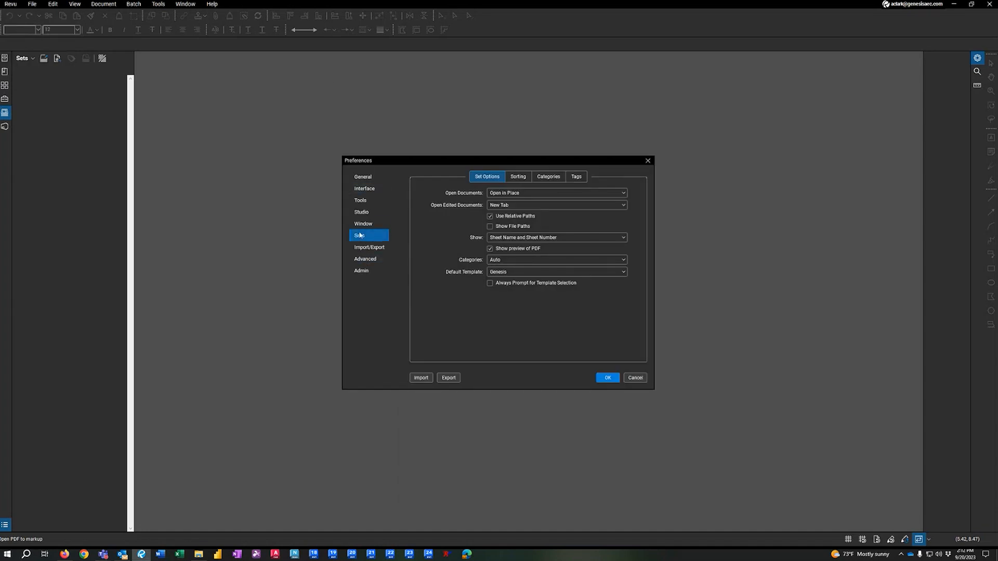
pyautogui.click(528, 274)
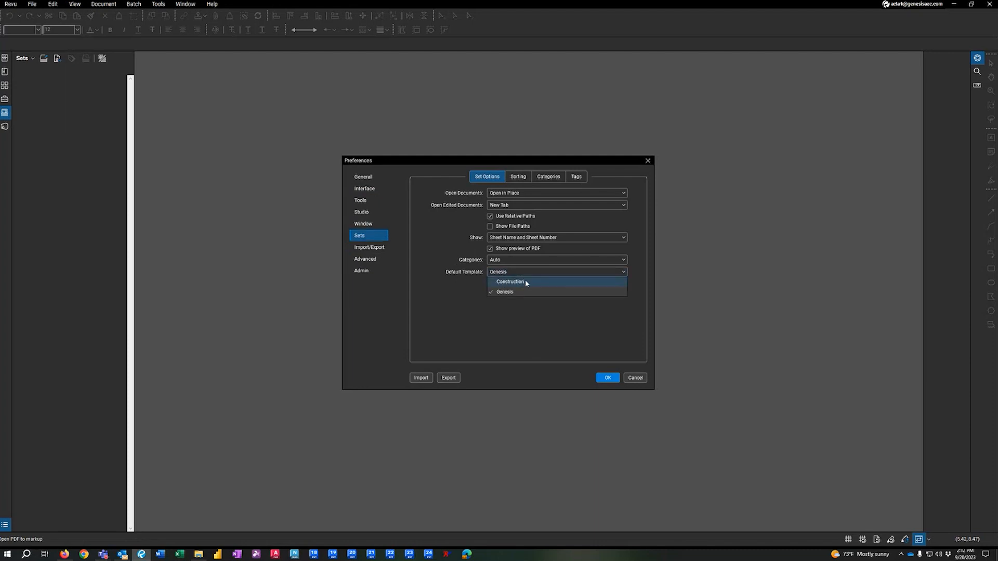
pyautogui.click(504, 293)
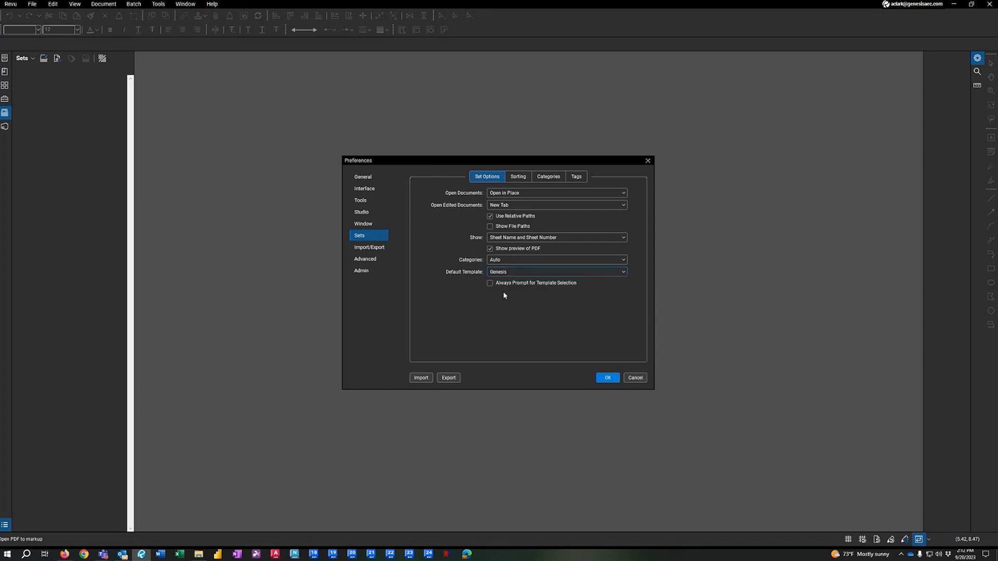
pyautogui.click(496, 276)
pyautogui.click(498, 293)
# Open the category preferences, browse for the Genesis template file in the network folder Bluebeam\Profiles\Categories, and cancel loading it
pyautogui.click(547, 178)
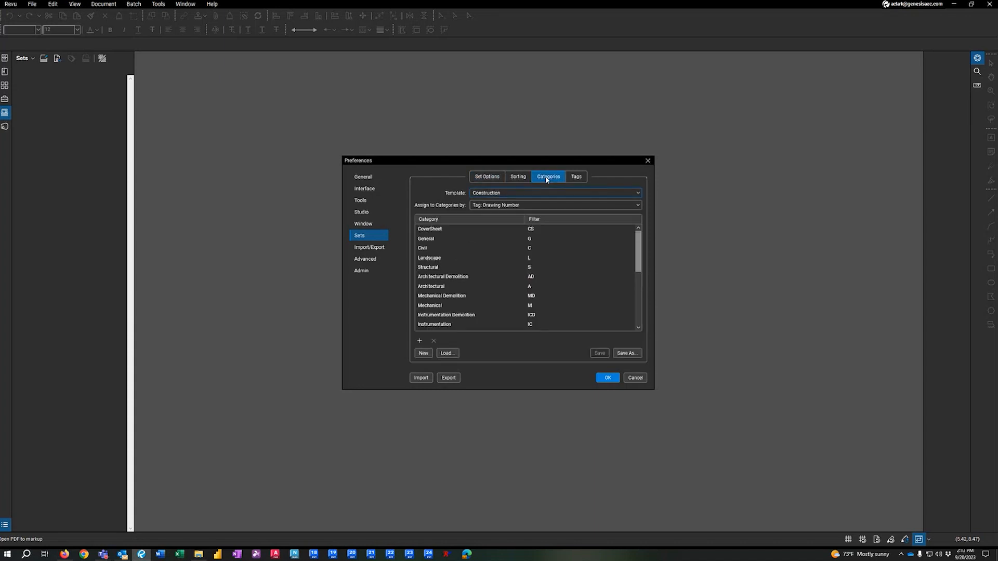
pyautogui.click(448, 354)
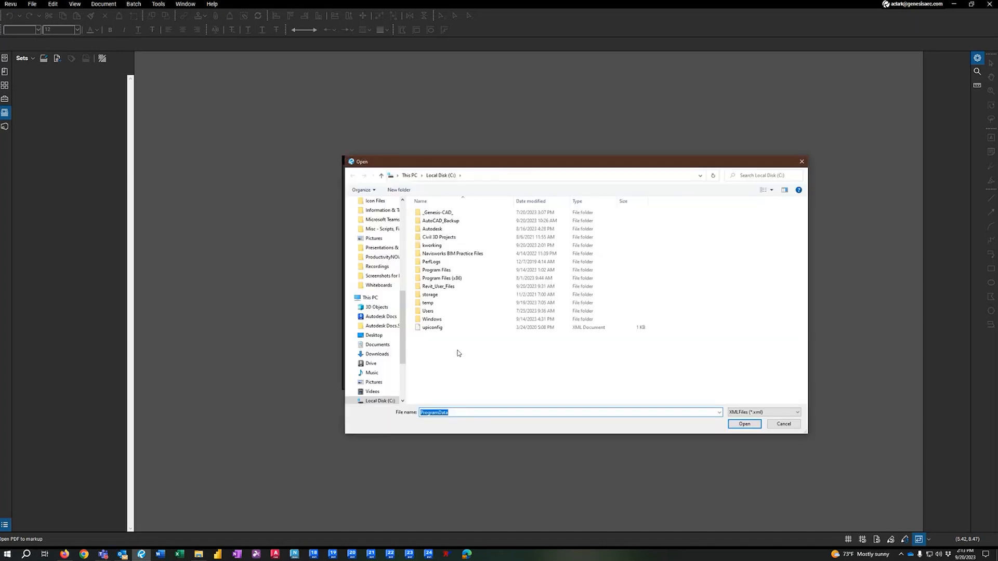
pyautogui.scroll(-2, 379, 380)
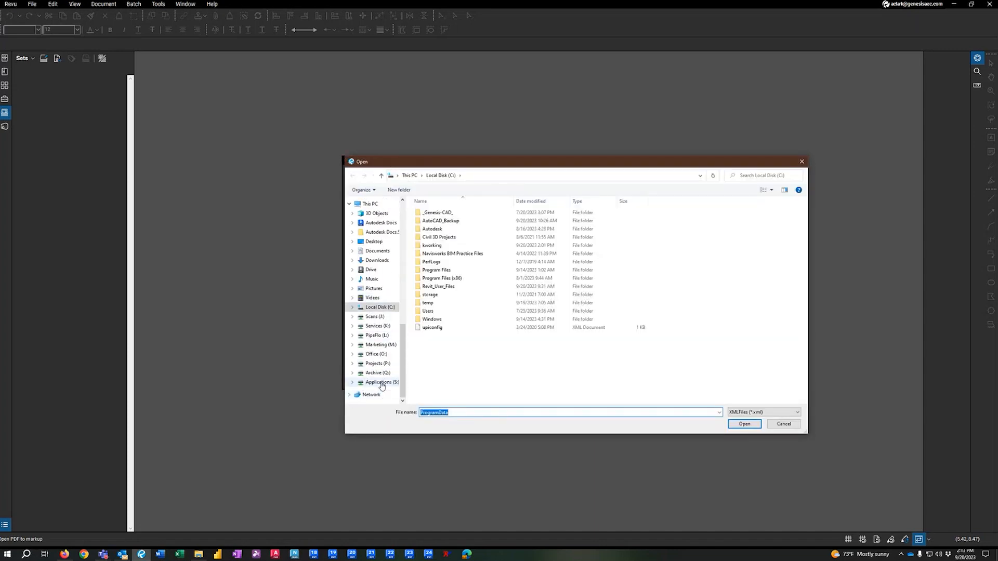
pyautogui.click(385, 383)
pyautogui.doubleClick(432, 229)
pyautogui.doubleClick(433, 286)
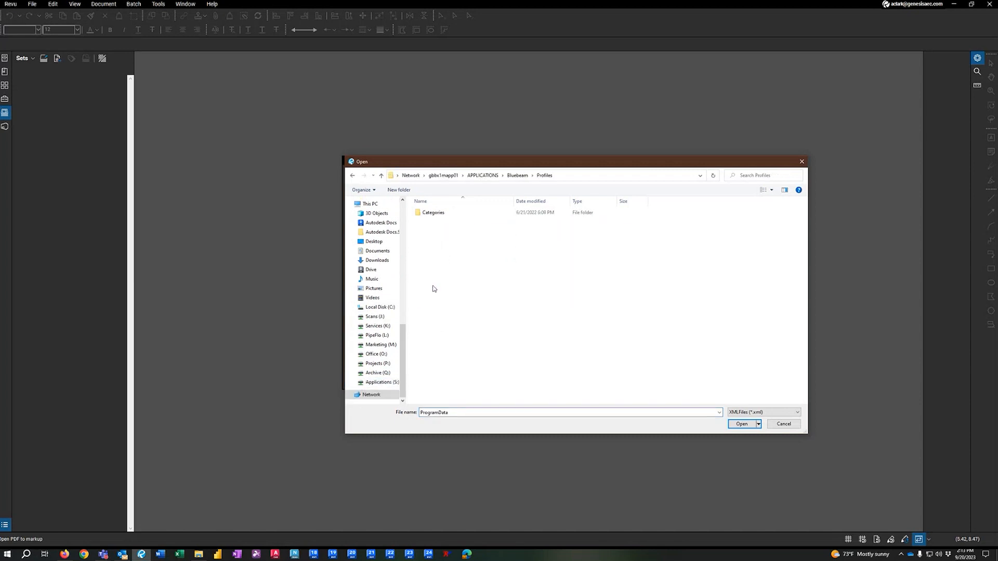
pyautogui.doubleClick(427, 216)
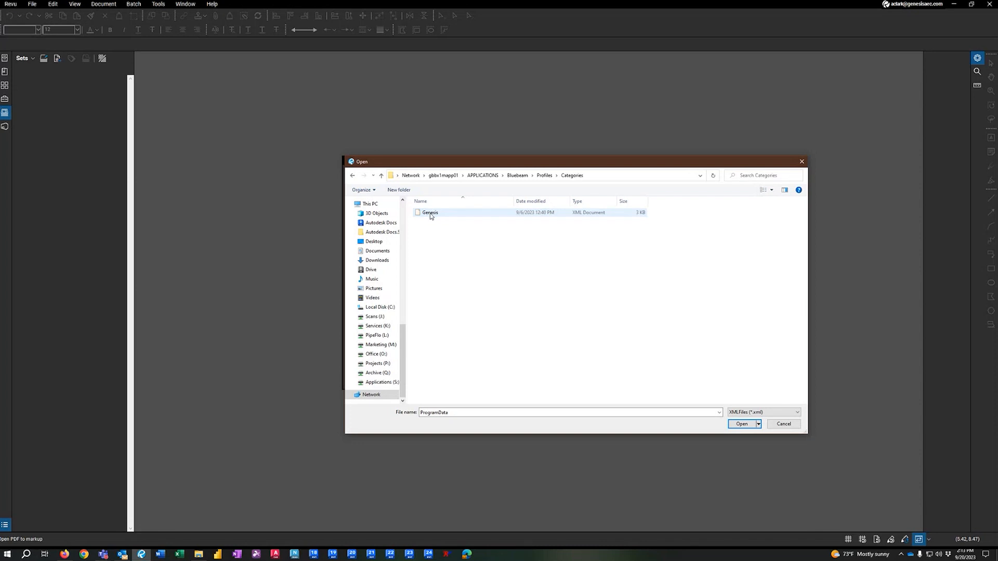
pyautogui.click(430, 216)
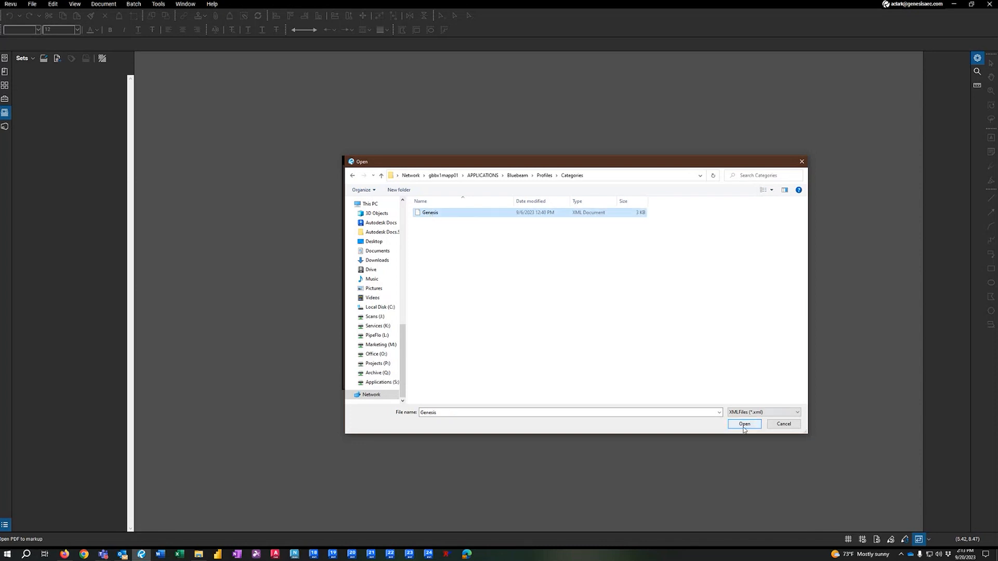
pyautogui.click(784, 425)
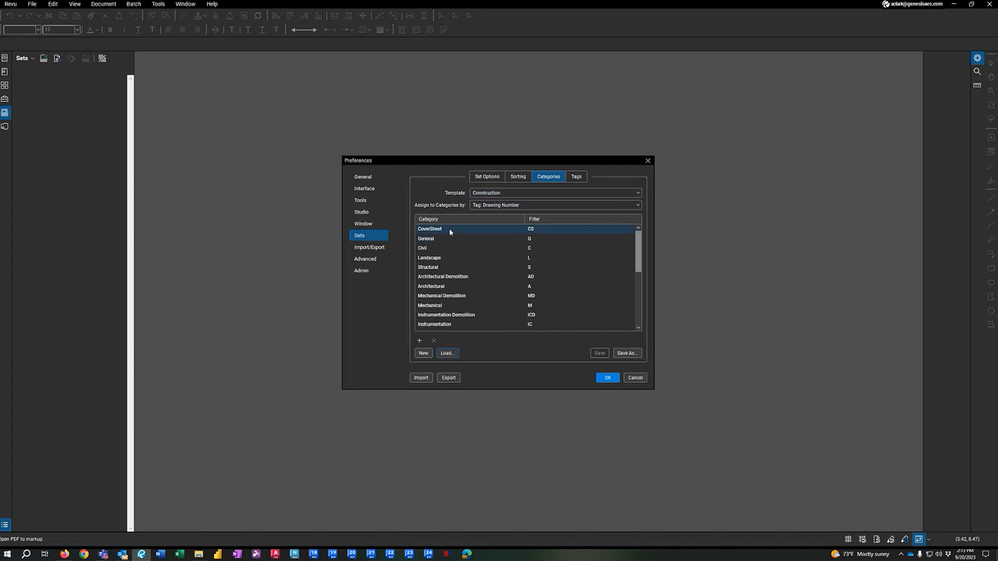
# Examine the Construction template's categories and filters, and switch the category template to Genesis
pyautogui.click(435, 258)
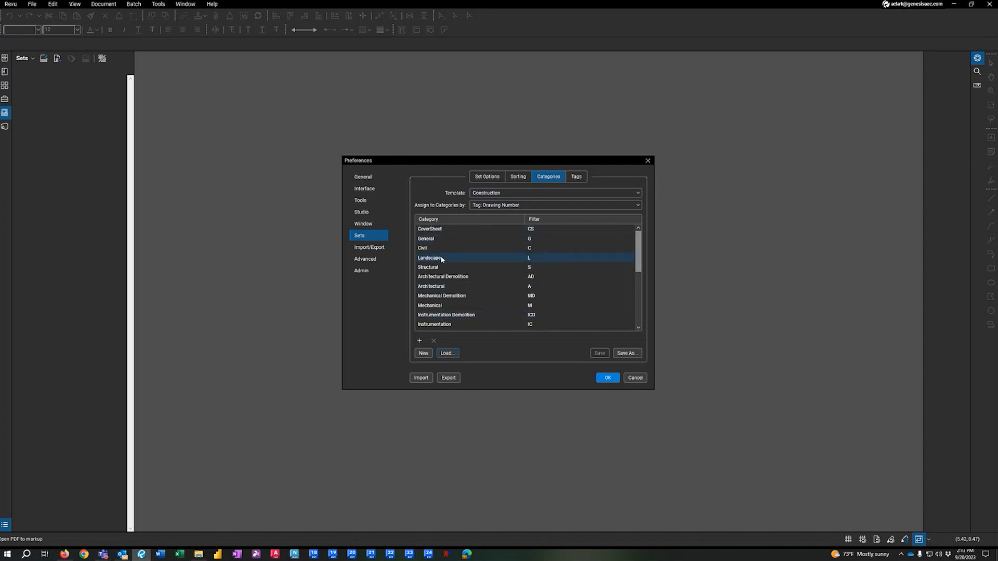
pyautogui.scroll(-4, 469, 279)
pyautogui.scroll(5, 468, 284)
pyautogui.click(475, 194)
pyautogui.click(488, 214)
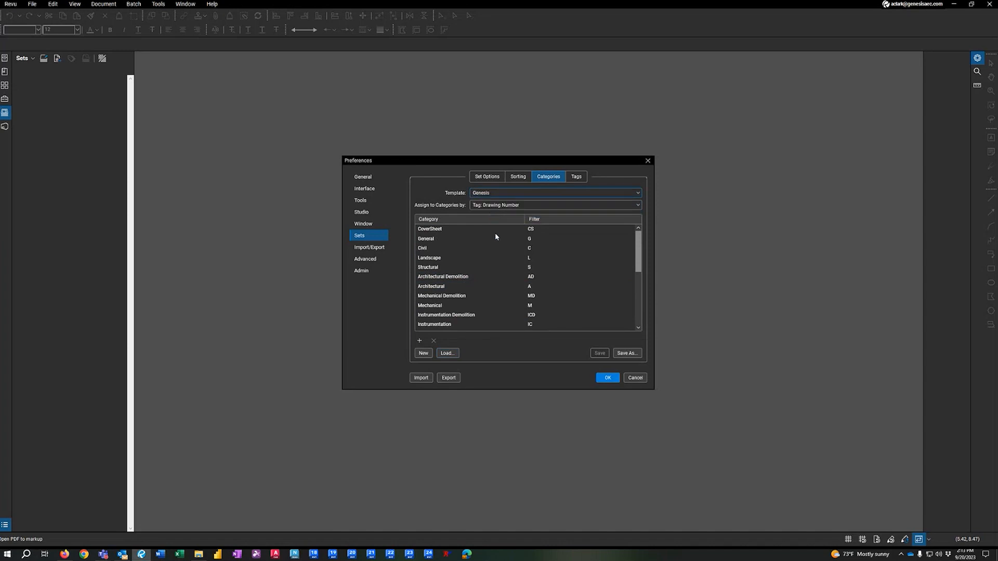
pyautogui.click(487, 193)
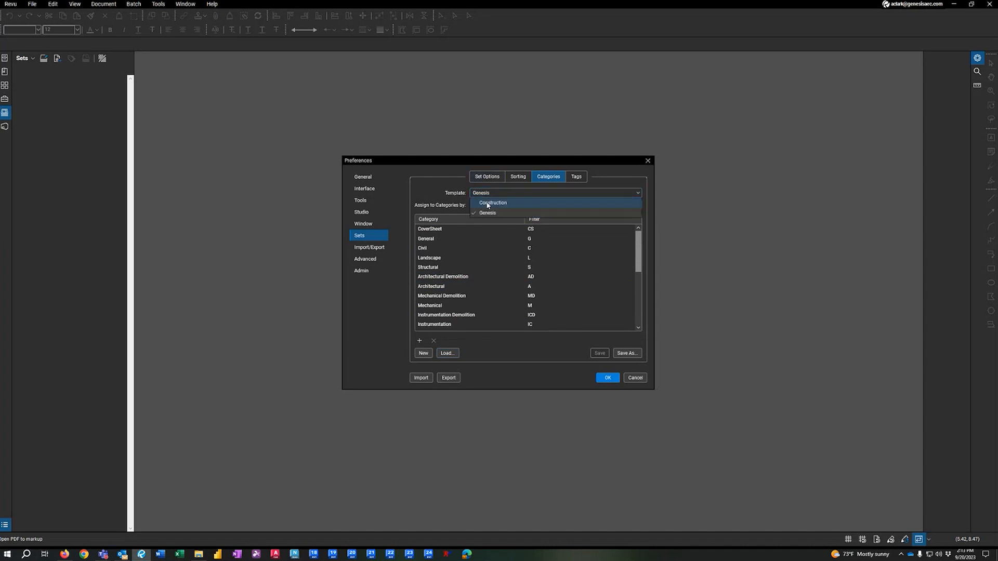
pyautogui.click(488, 212)
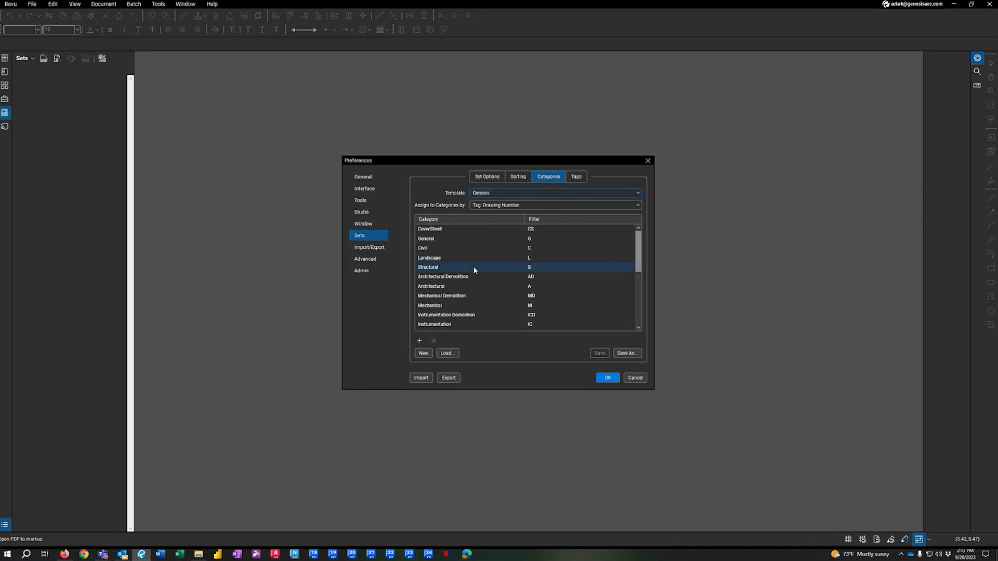
pyautogui.click(442, 276)
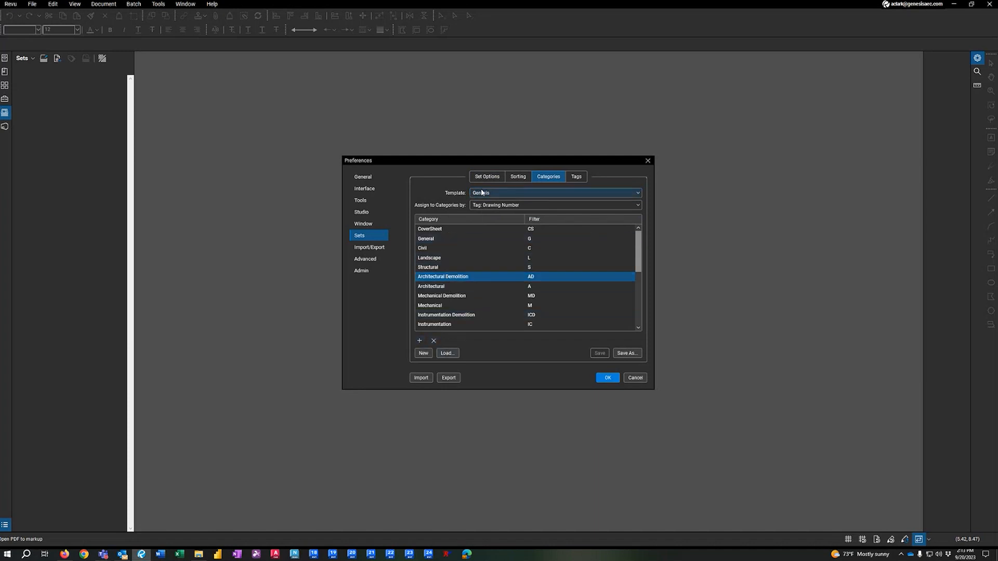
# Return to the general set preferences, keep Genesis as the default template, and apply the preferences
pyautogui.click(491, 177)
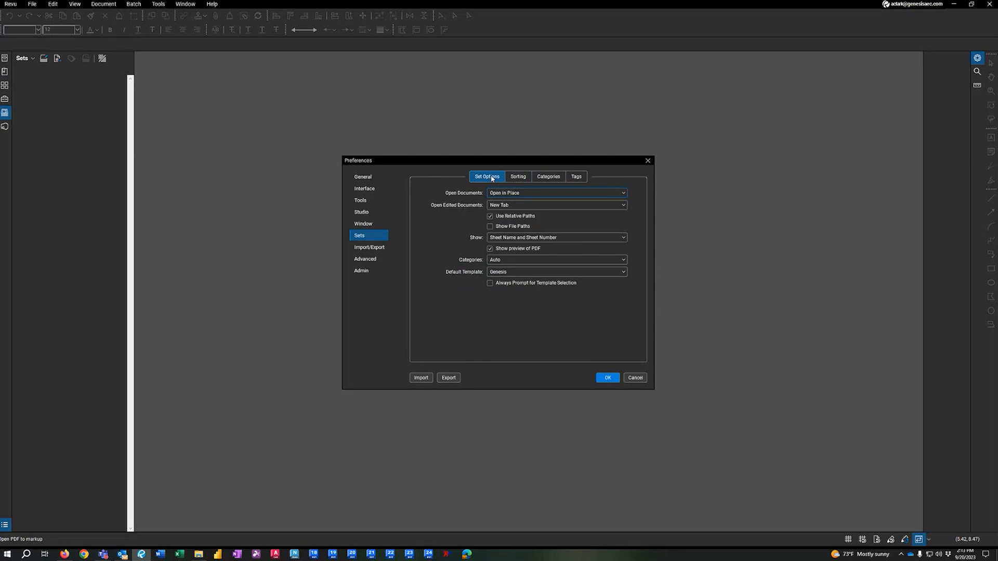
pyautogui.click(510, 272)
pyautogui.click(505, 284)
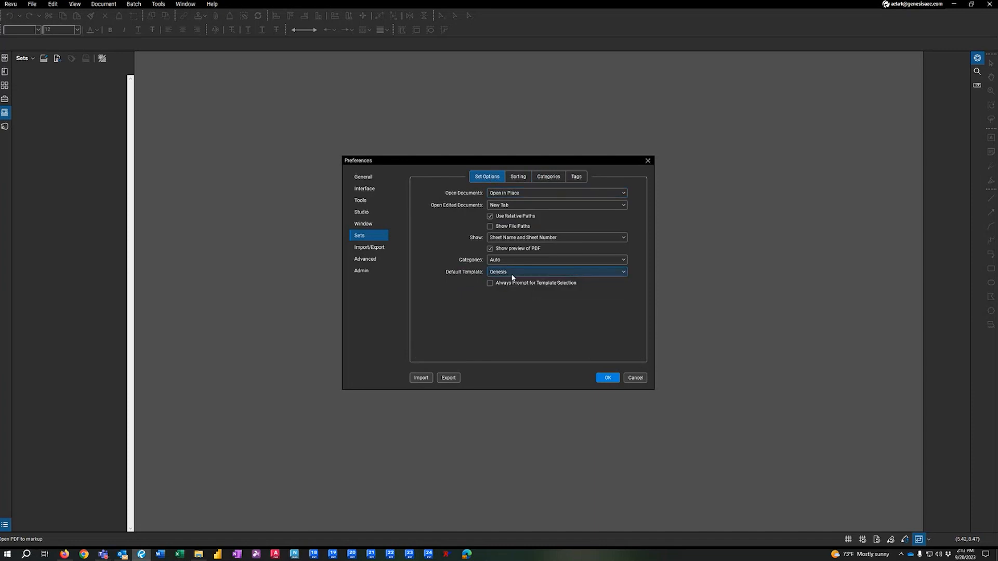
pyautogui.click(608, 379)
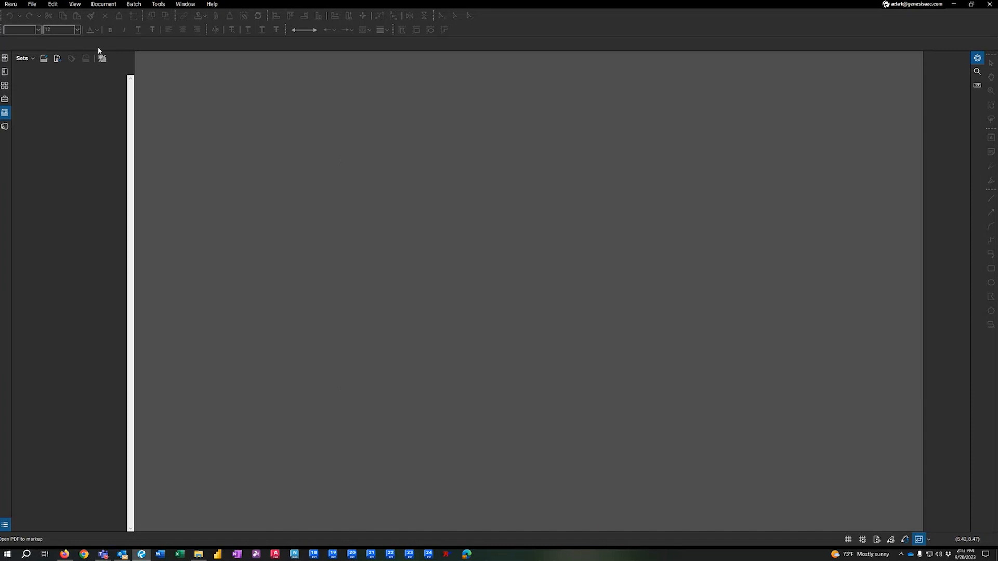
# Start a new set and add all sample PDFs from A1.01 - SITE PLAN through S2.02 - LEVEL 02 FRAMING PLAN
pyautogui.click(25, 58)
pyautogui.click(34, 72)
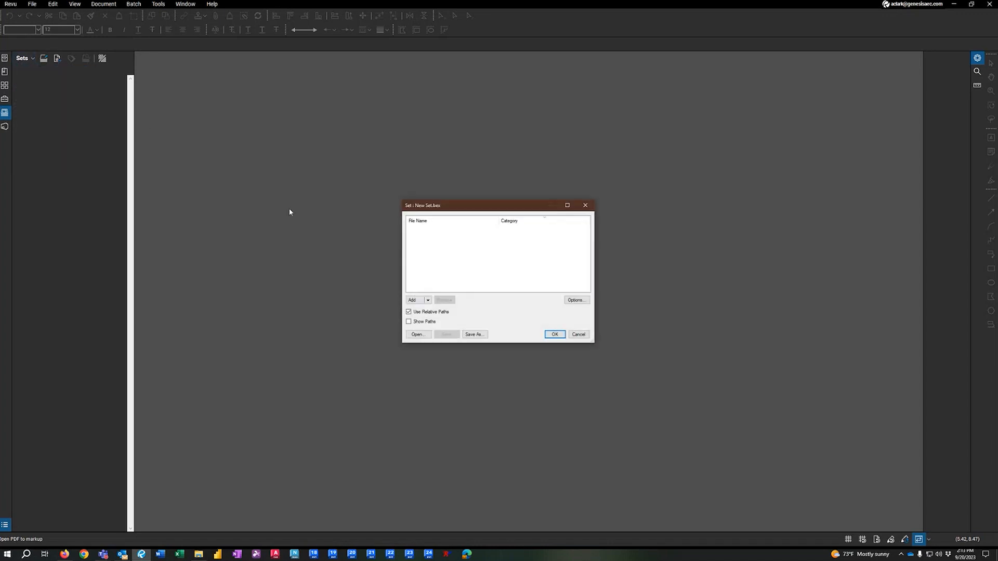
pyautogui.click(411, 300)
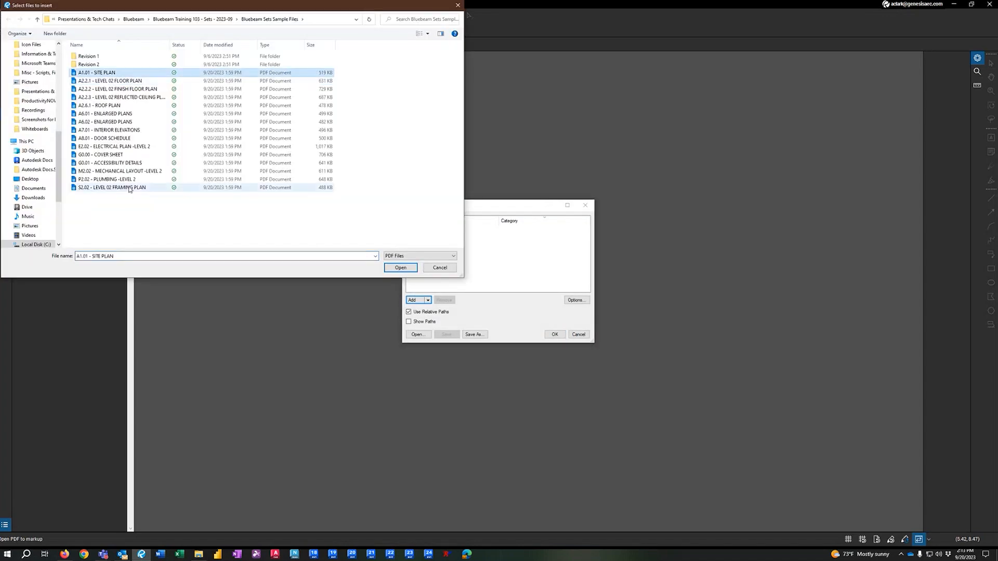
pyautogui.keyDown('shift'); pyautogui.click(129, 188); pyautogui.keyUp('shift')
pyautogui.click(400, 268)
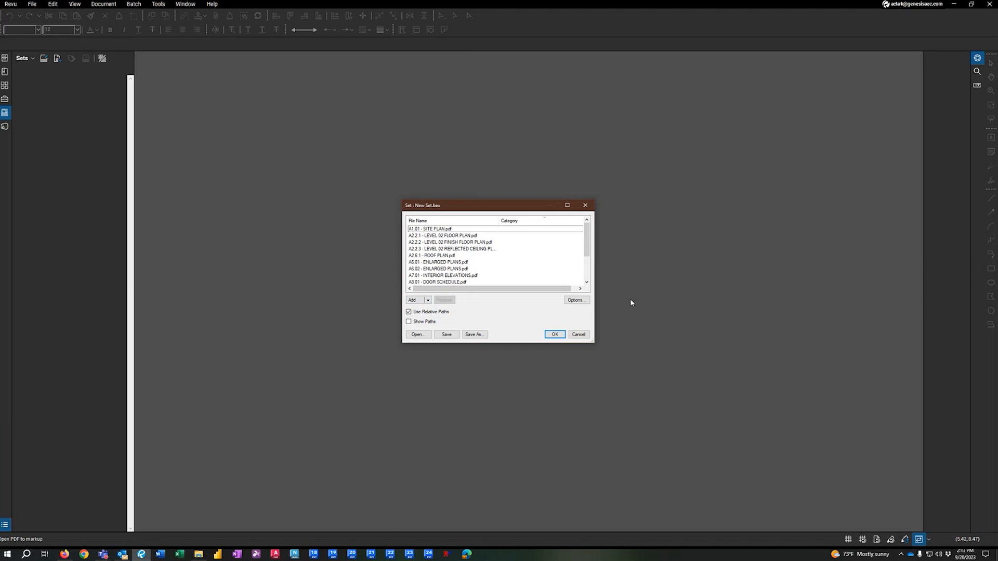
# Open the new set's options and examine its categories and their filters, including Architectural
pyautogui.click(576, 300)
pyautogui.click(441, 197)
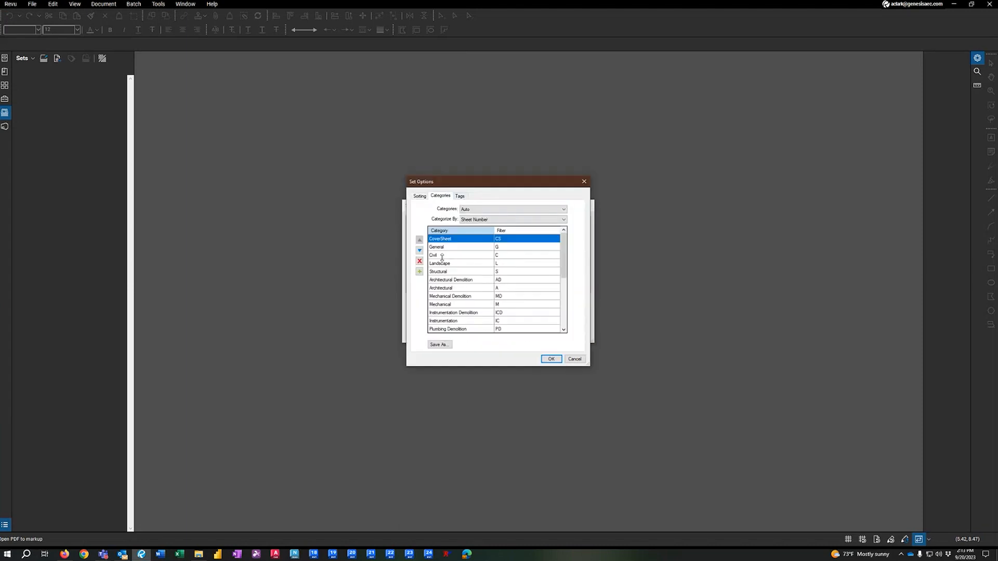
pyautogui.click(444, 289)
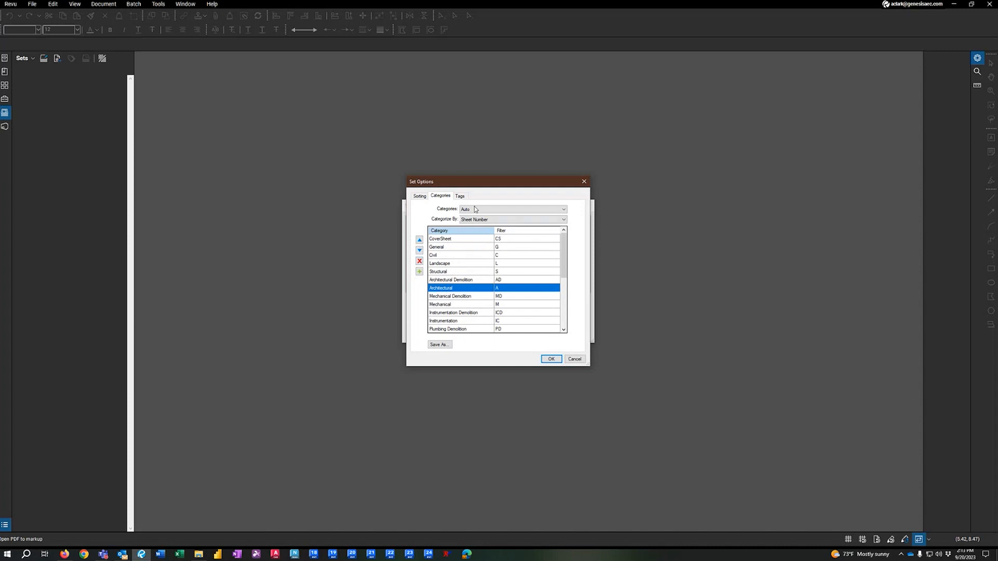
# Start a new tag for the set and examine the available custom tag types
pyautogui.click(461, 197)
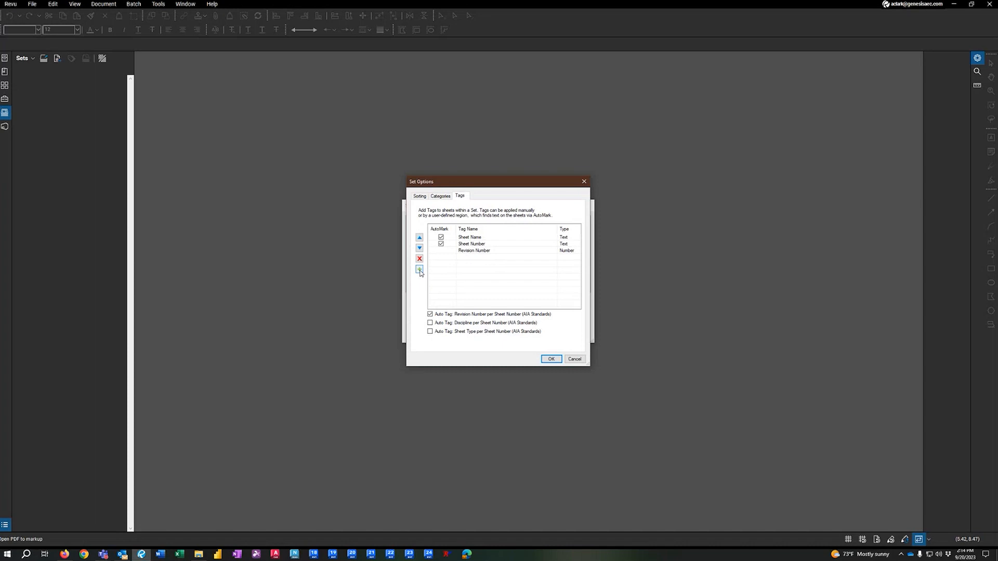
pyautogui.click(419, 269)
pyautogui.moveTo(516, 226); pyautogui.dragTo(545, 240)
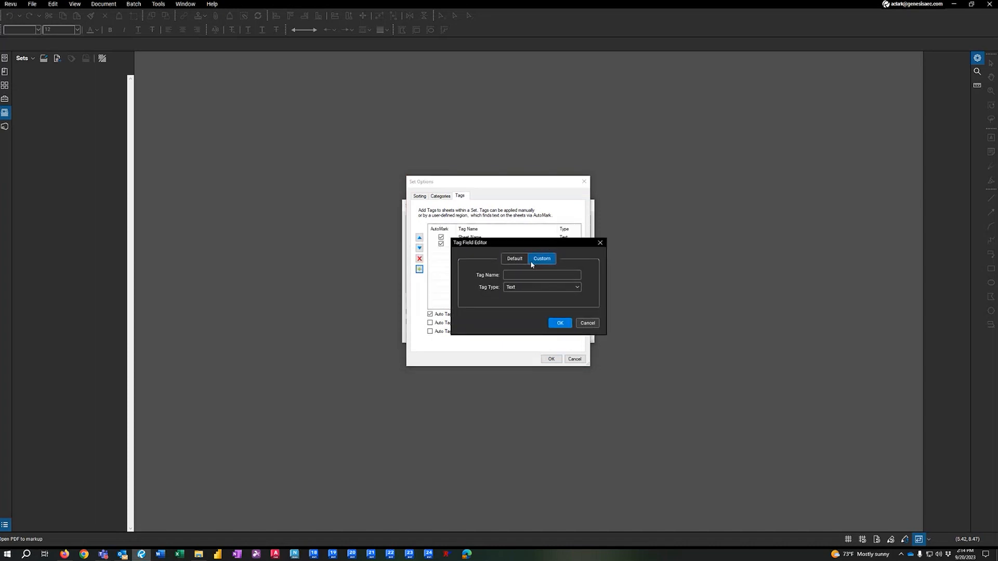
pyautogui.click(577, 287)
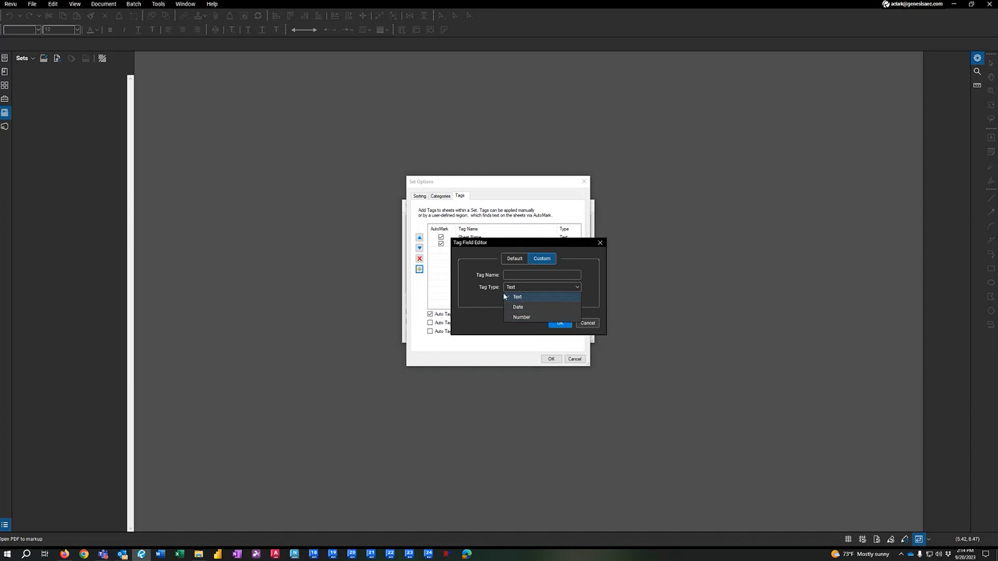
pyautogui.click(483, 300)
pyautogui.click(512, 260)
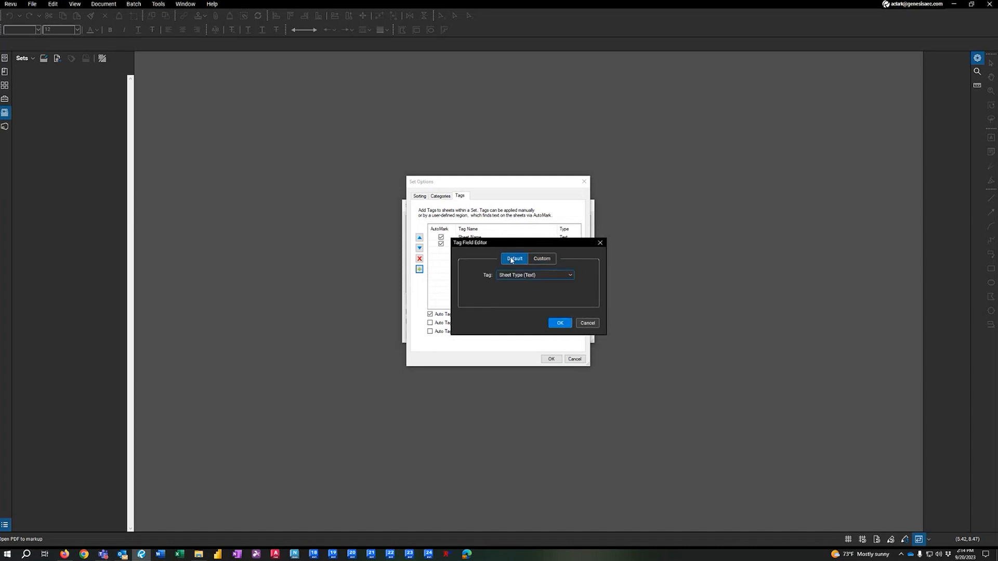
# Add the default Revision Date (Date) tag to the set's tags
pyautogui.click(565, 276)
pyautogui.scroll(-1, 545, 393)
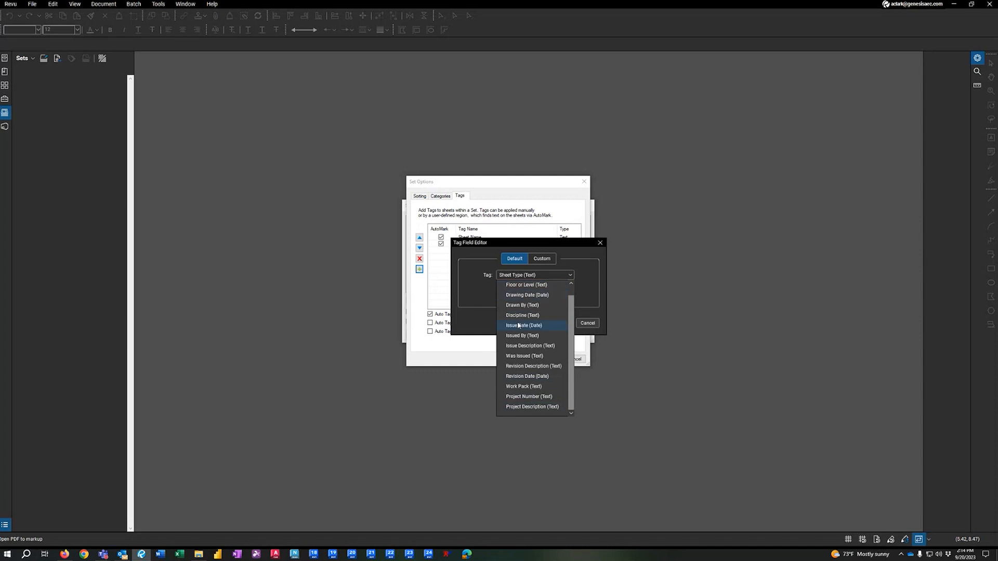
pyautogui.click(524, 376)
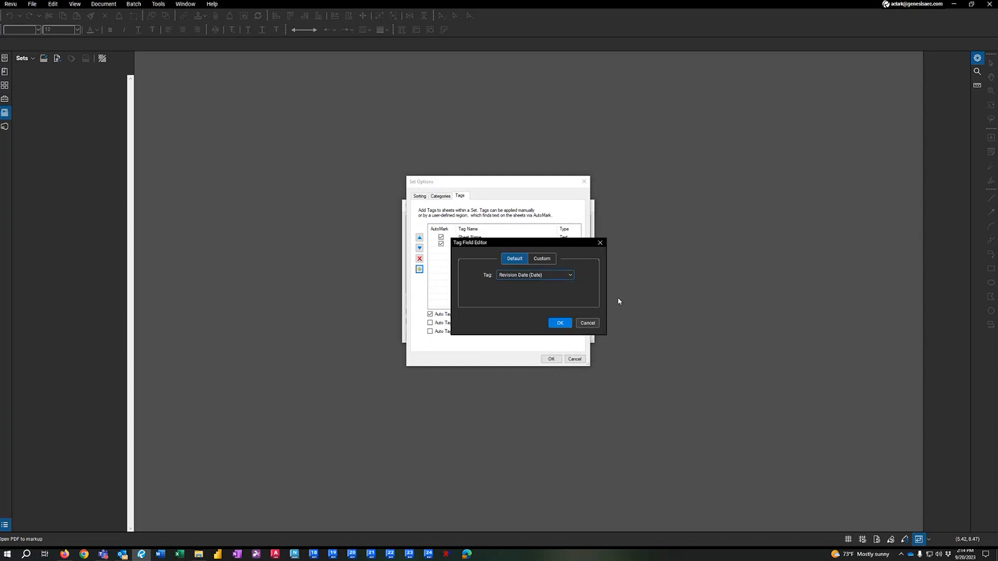
pyautogui.click(557, 324)
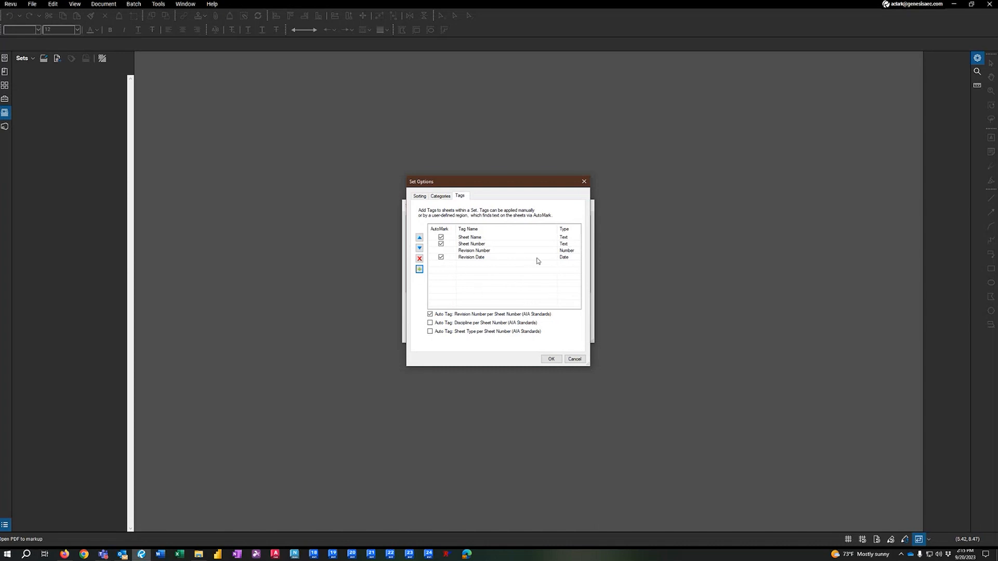
# Turn off AutoMark for the Revision Date tag, and accept the set options and the new set
pyautogui.click(441, 258)
pyautogui.click(551, 360)
pyautogui.click(552, 336)
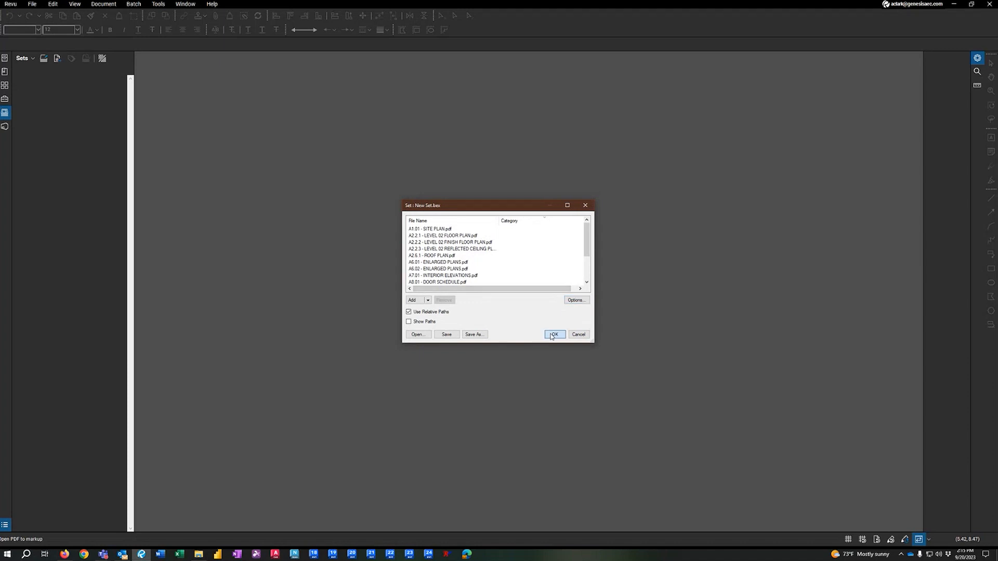
# Enlarge the tags table and set the revision date of sheet A1.01 to 09/04/2023
pyautogui.moveTo(595, 361); pyautogui.dragTo(764, 461)
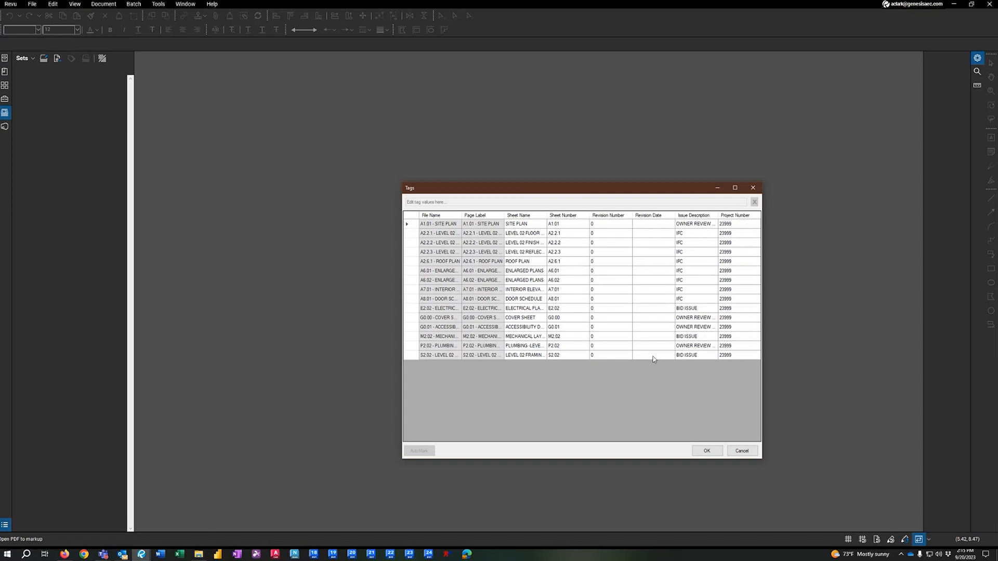
pyautogui.click(654, 225)
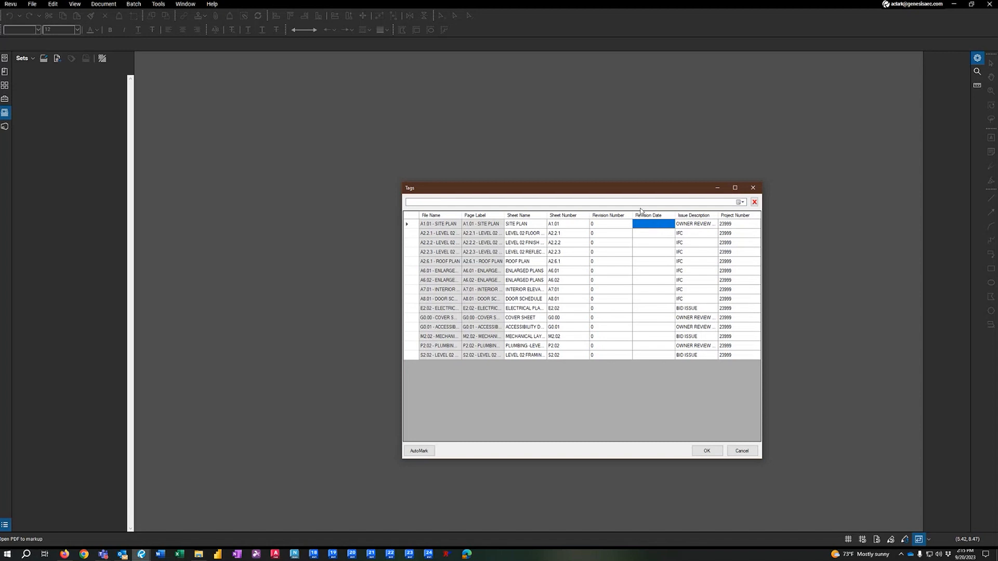
pyautogui.click(740, 203)
pyautogui.click(426, 233)
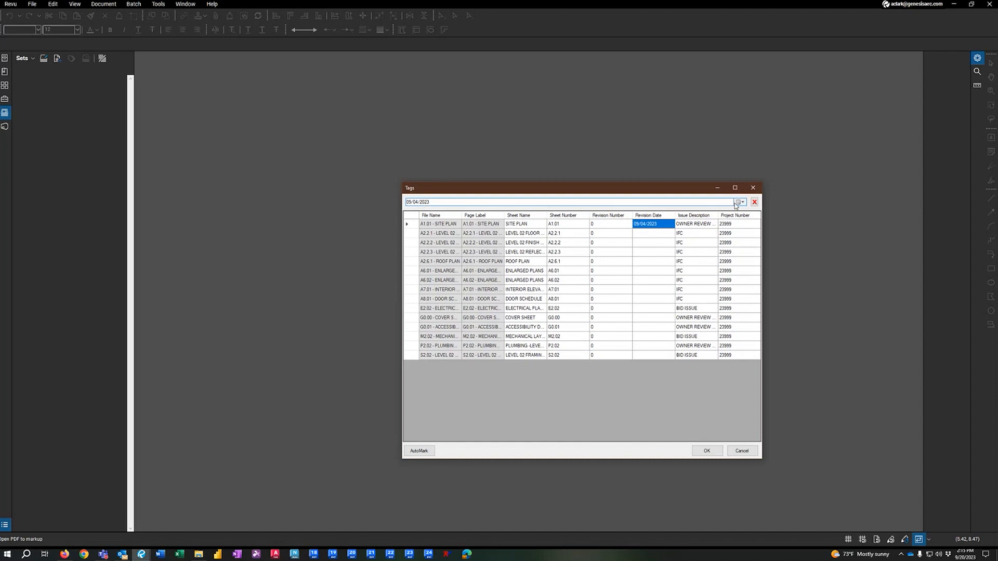
# Set the revision date of sheets A2.2.2, A6.02, G0.00 and P2.02 together to 09/18/2023
pyautogui.click(659, 242)
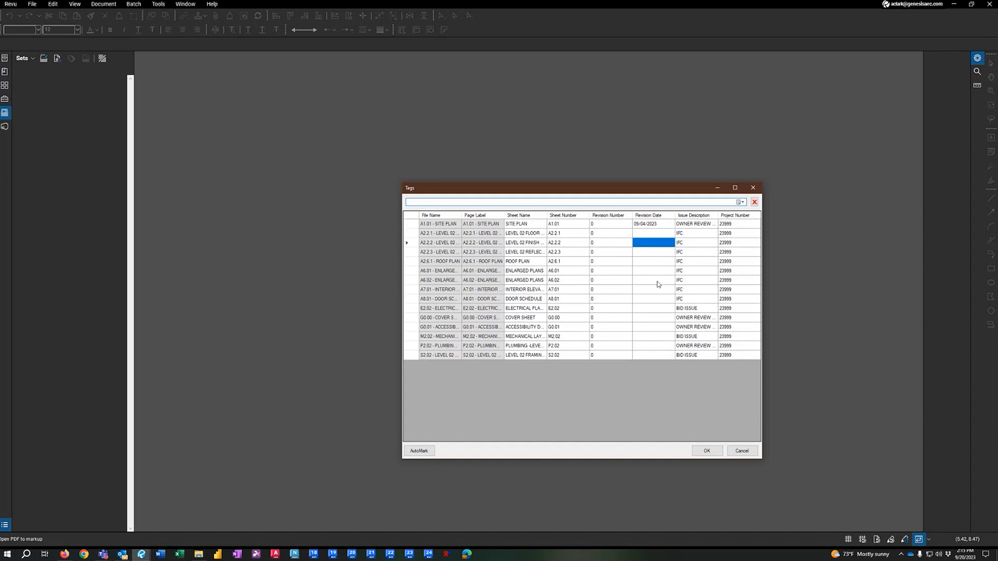
pyautogui.keyDown('ctrl'); pyautogui.click(657, 279); pyautogui.keyUp('ctrl')
pyautogui.keyDown('ctrl'); pyautogui.click(657, 317); pyautogui.keyUp('ctrl')
pyautogui.keyDown('ctrl'); pyautogui.click(654, 345); pyautogui.keyUp('ctrl')
pyautogui.click(741, 202)
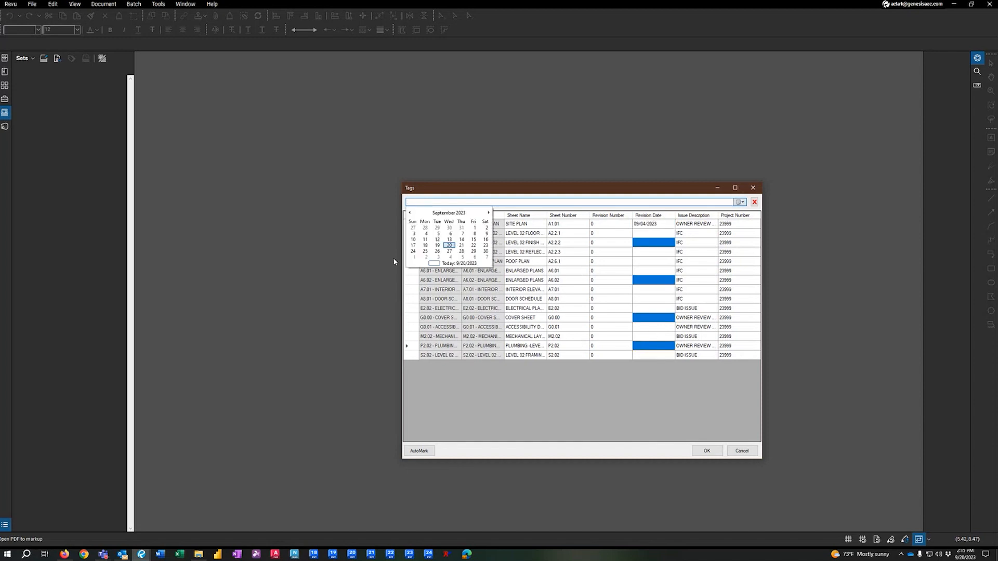
pyautogui.click(427, 249)
# Set the revision date of sheets A2.2.1 through S2.02 together to 09/01/2023 and accept the set's tags
pyautogui.click(655, 233)
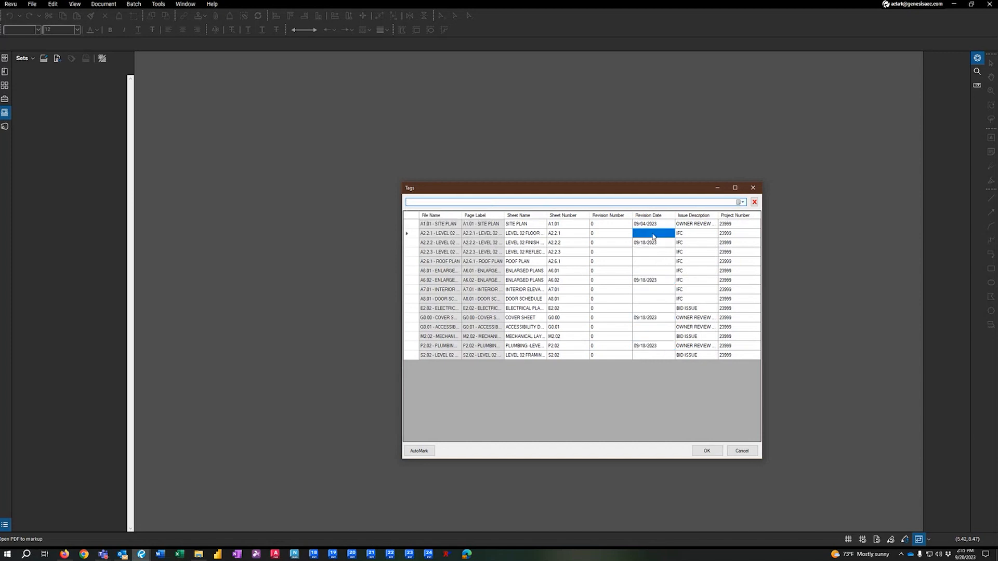
pyautogui.keyDown('shift'); pyautogui.click(655, 355); pyautogui.keyUp('shift')
pyautogui.click(740, 202)
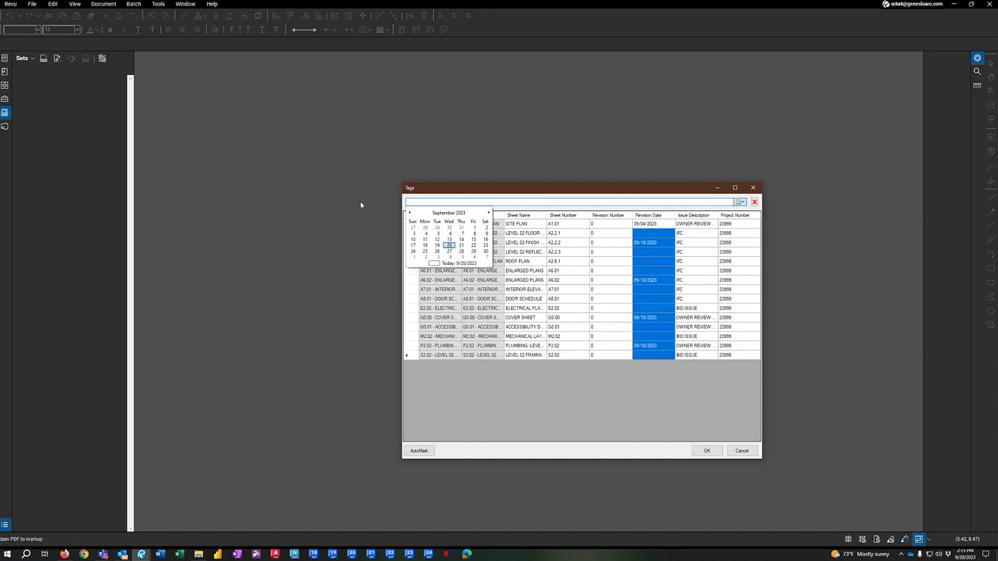
pyautogui.click(474, 229)
pyautogui.click(613, 312)
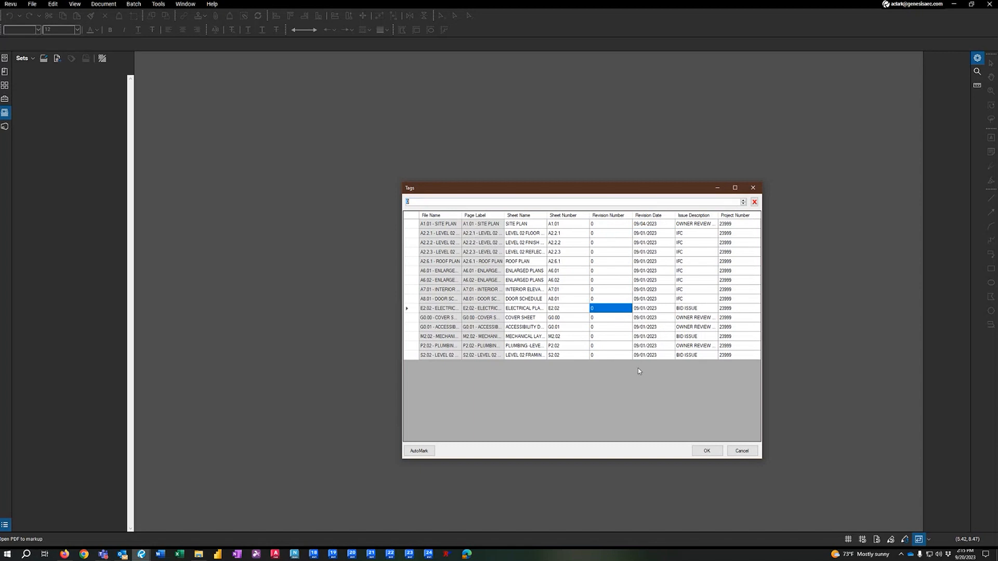
pyautogui.click(709, 452)
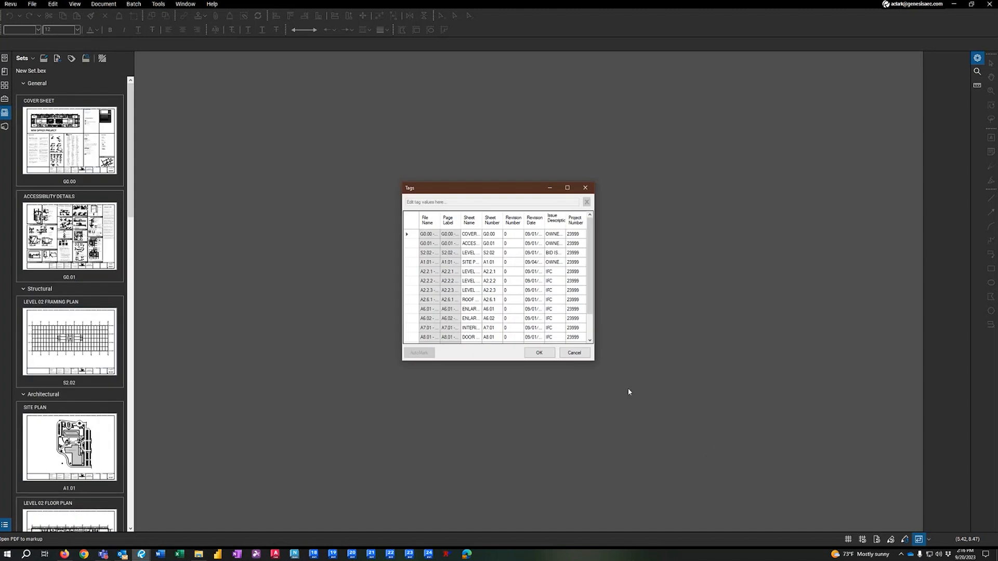
pyautogui.click(538, 353)
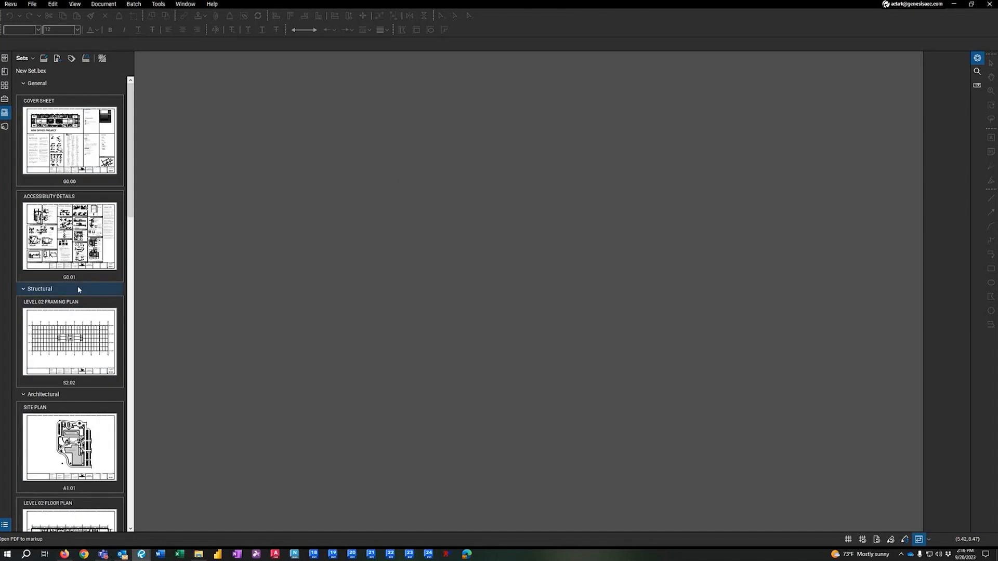
# Open cover sheet G0.00 fitted to the page, and collapse all discipline categories from General to Electrical
pyautogui.click(71, 136)
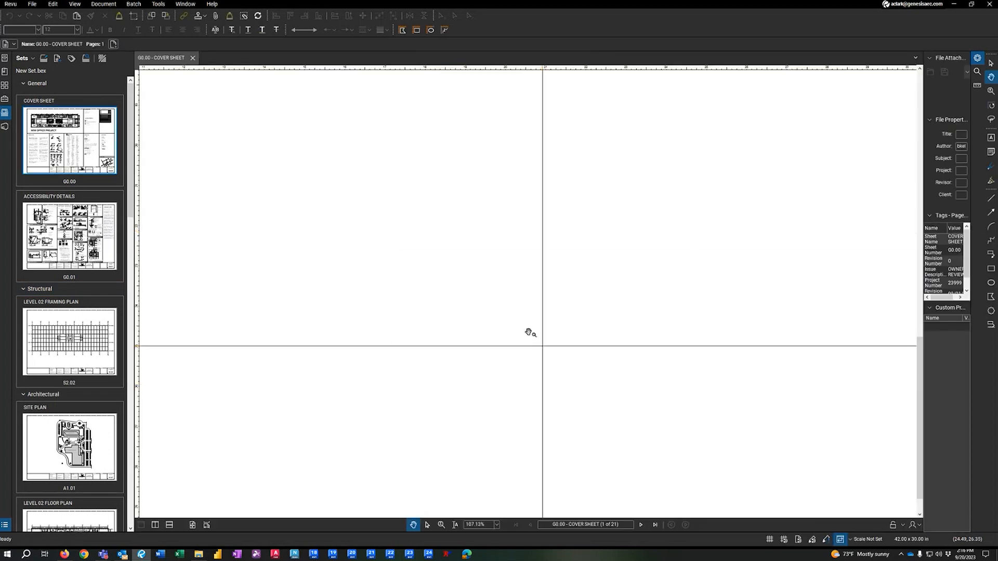
pyautogui.click(206, 525)
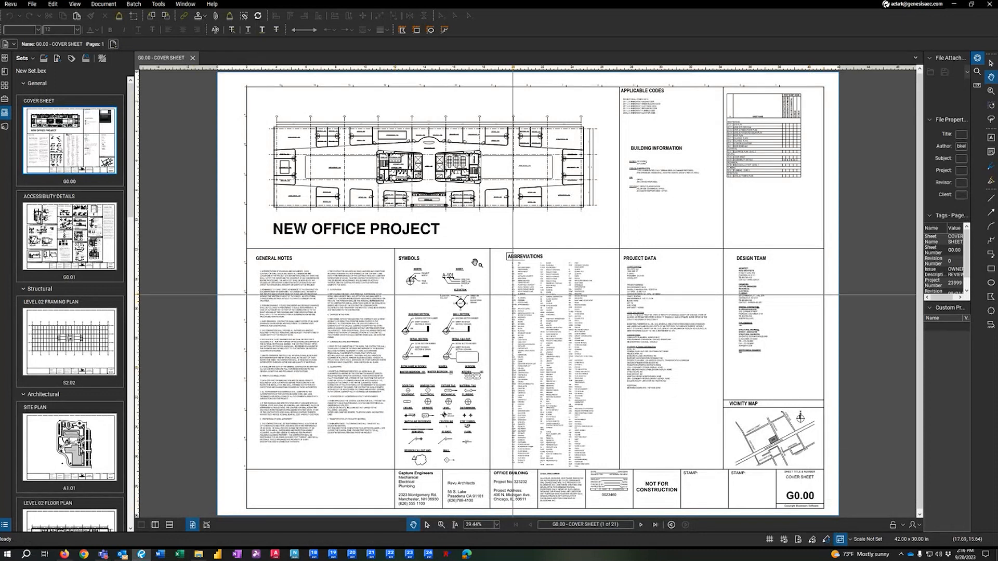
pyautogui.click(23, 85)
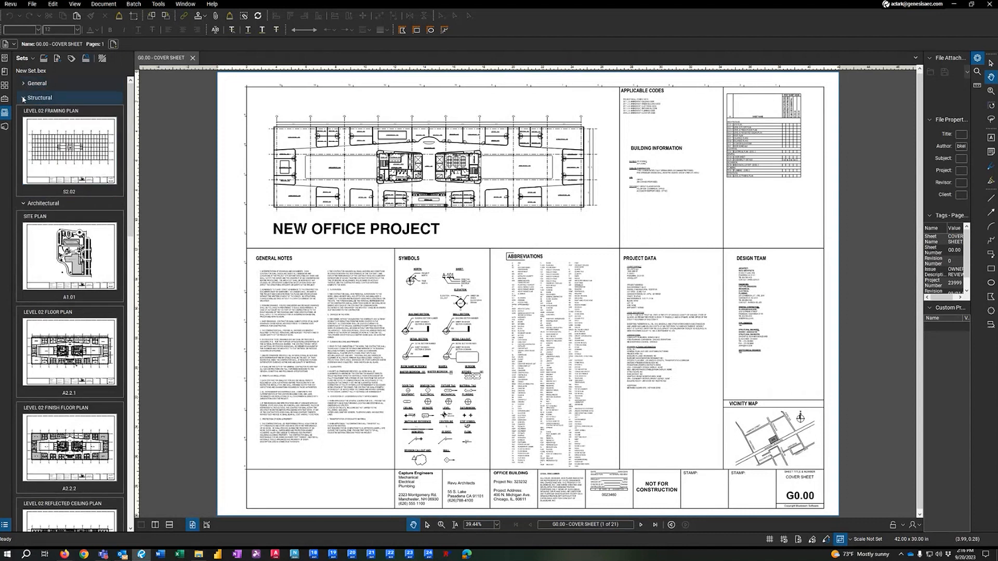
pyautogui.click(23, 98)
pyautogui.click(23, 112)
pyautogui.click(23, 126)
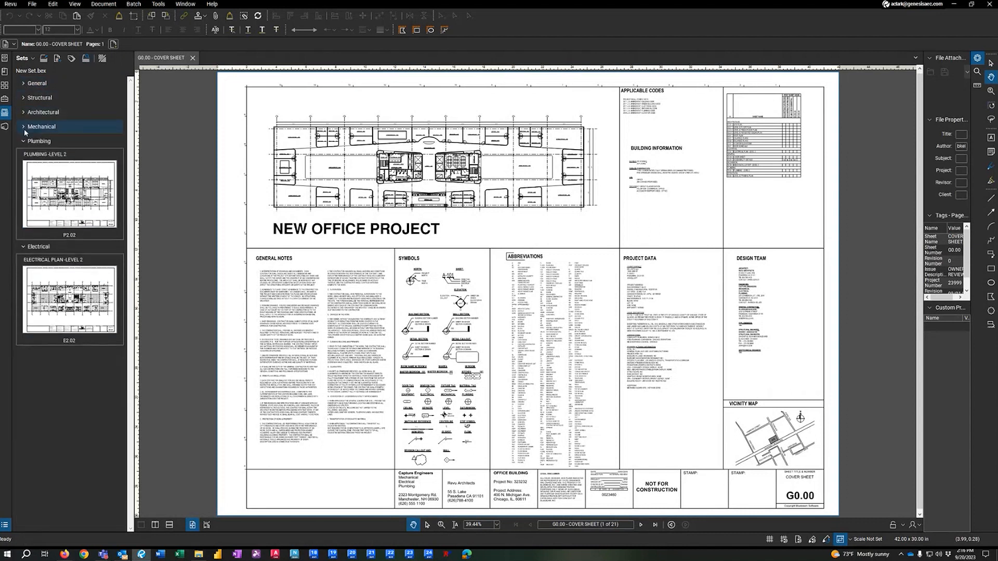
pyautogui.click(23, 141)
pyautogui.click(29, 158)
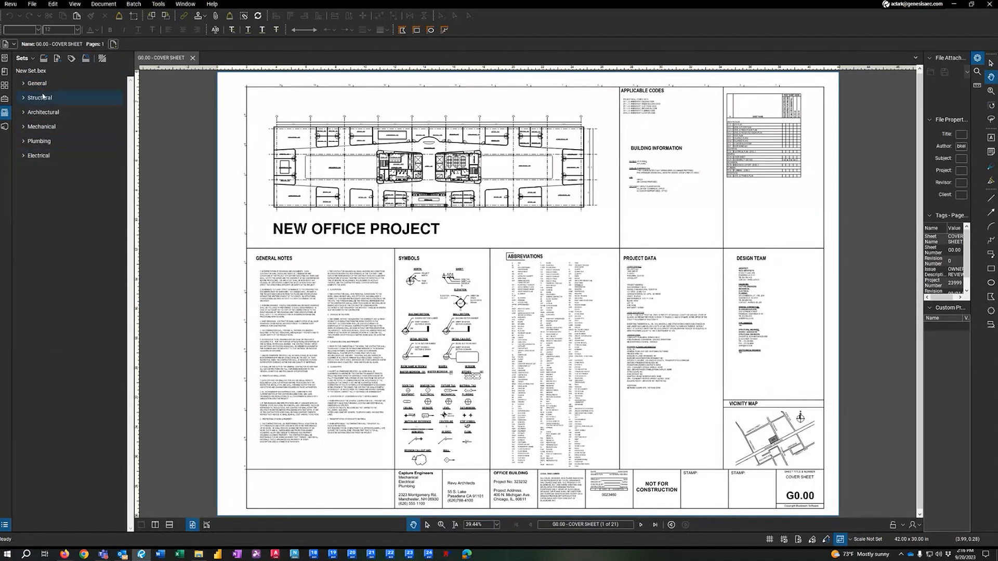
# Browse the General, Structural and Architectural categories and open the Level 02 Finish Floor Plan, sheet A2.2.2
pyautogui.click(25, 84)
pyautogui.click(23, 84)
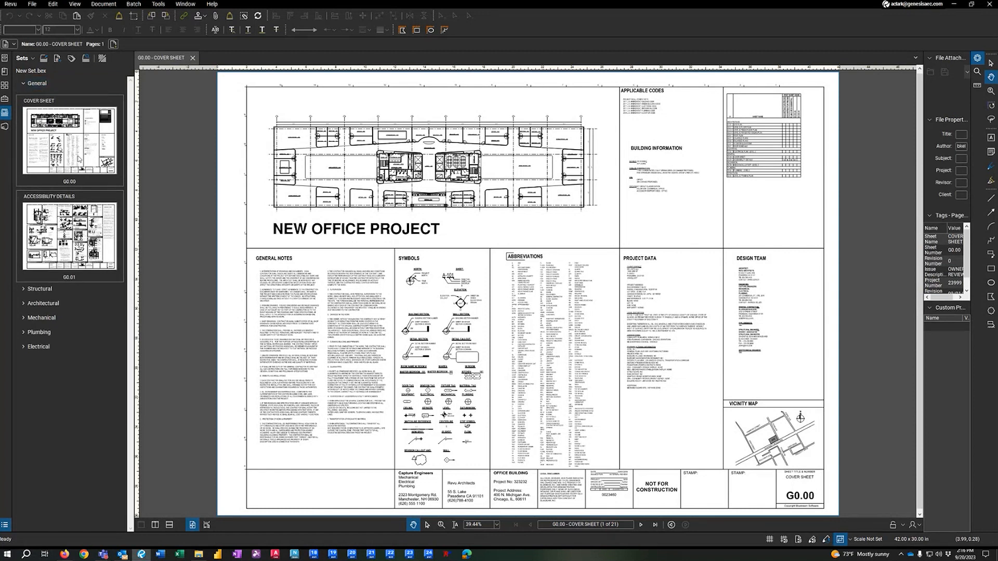
pyautogui.click(23, 83)
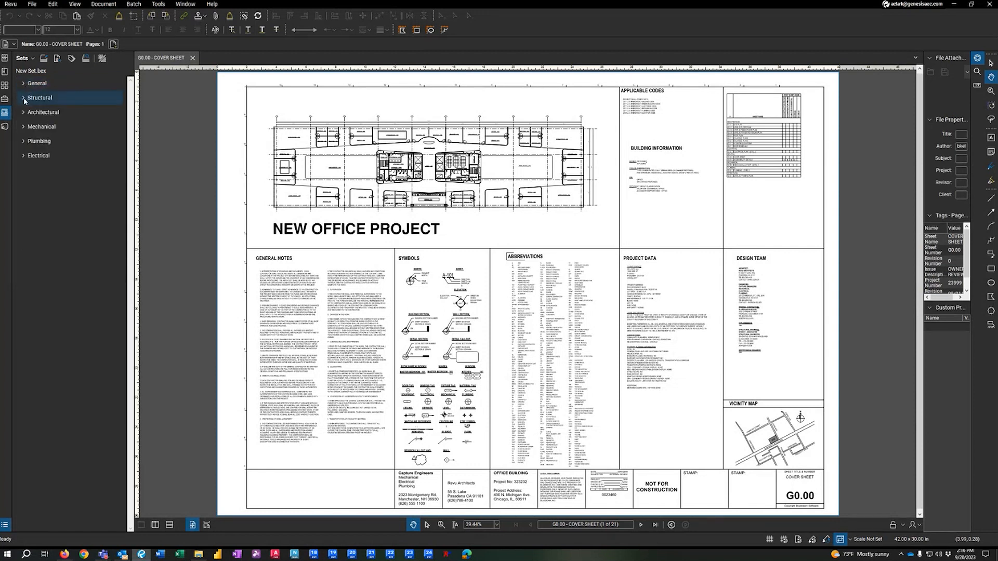
pyautogui.click(24, 98)
pyautogui.click(24, 98)
pyautogui.click(23, 112)
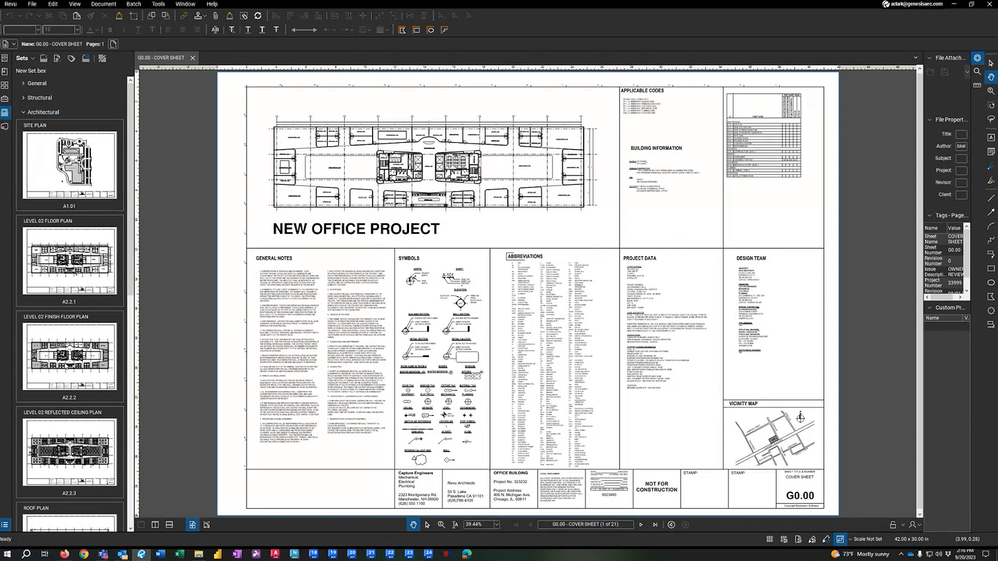
pyautogui.click(66, 364)
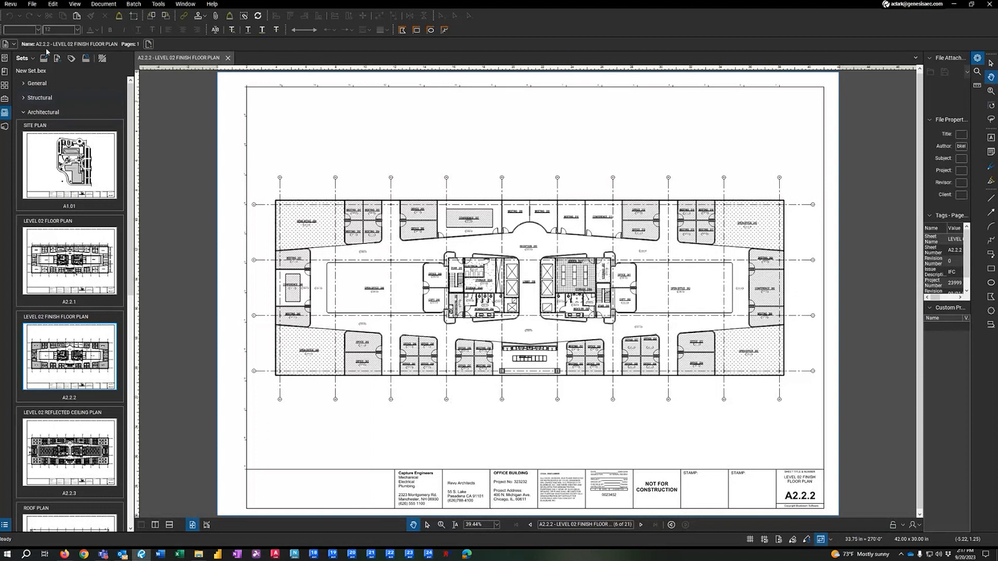
# Save a copy of the set as Test Set in the Bluebeam Sets Sample Files folder
pyautogui.click(32, 58)
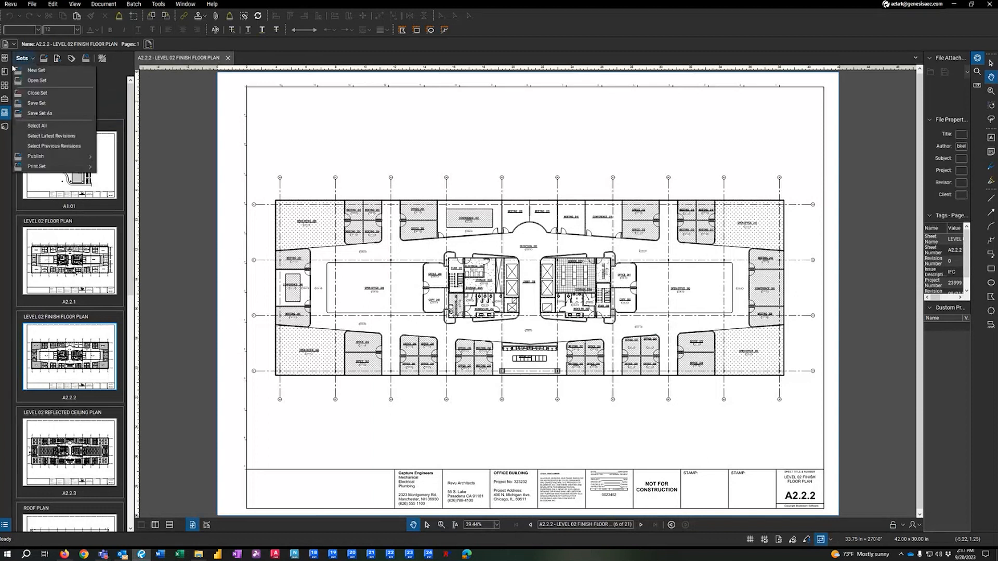
pyautogui.click(40, 113)
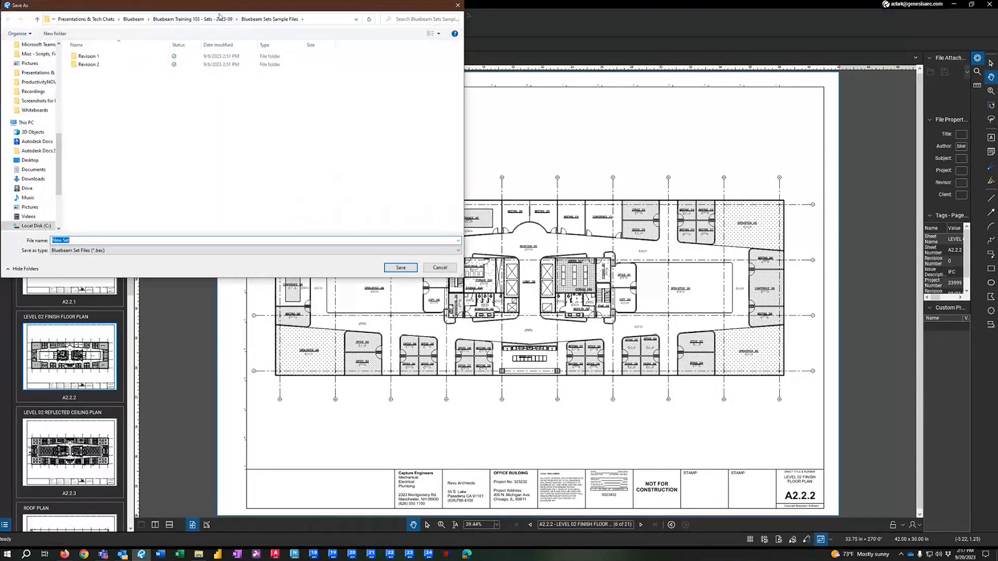
pyautogui.doubleClick(57, 240)
pyautogui.write('Test')
pyautogui.click(400, 267)
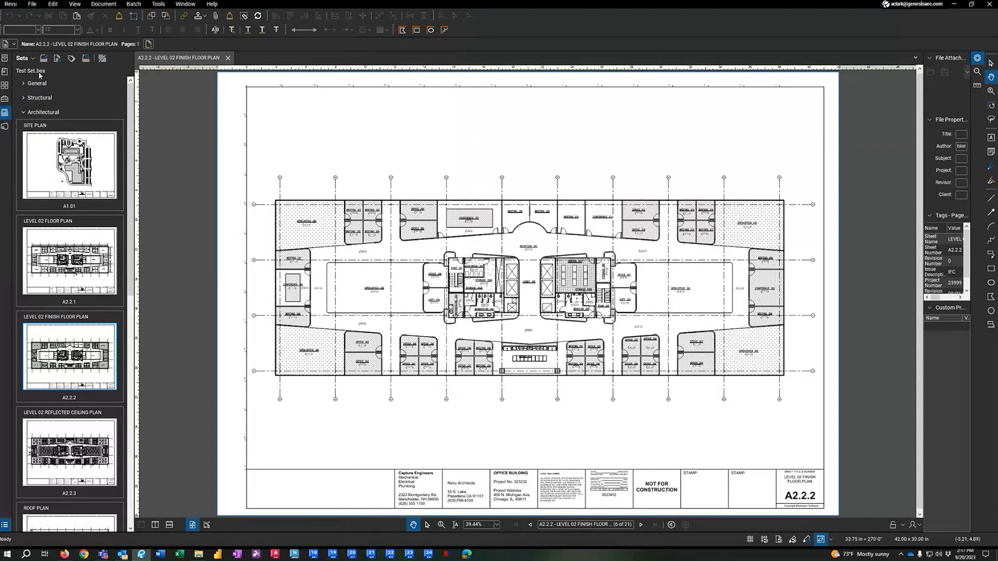
# Hide the sheet thumbnails to browse the Structural, Architectural and Mechanical categories as plain lists, and show the thumbnails again
pyautogui.click(103, 59)
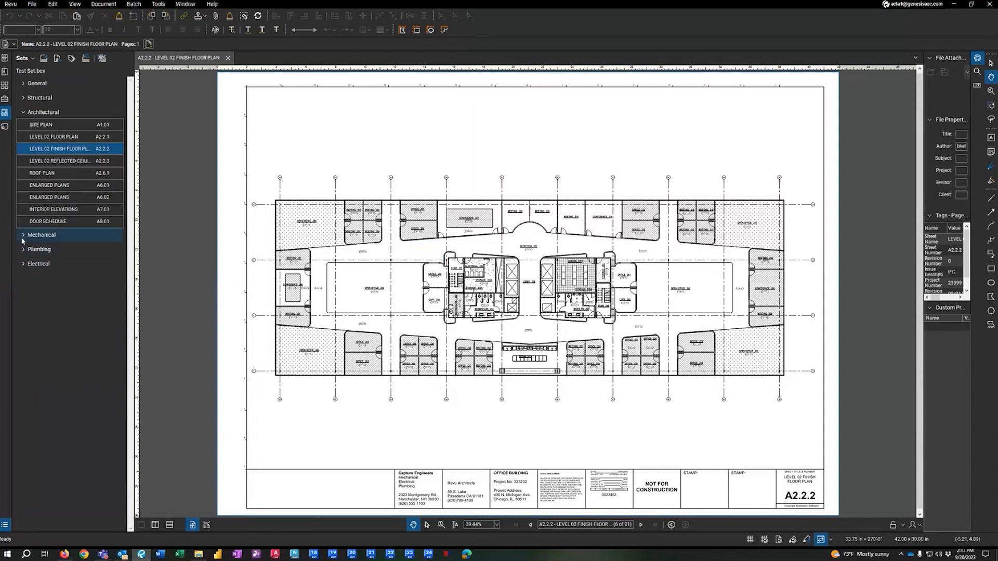
pyautogui.click(23, 112)
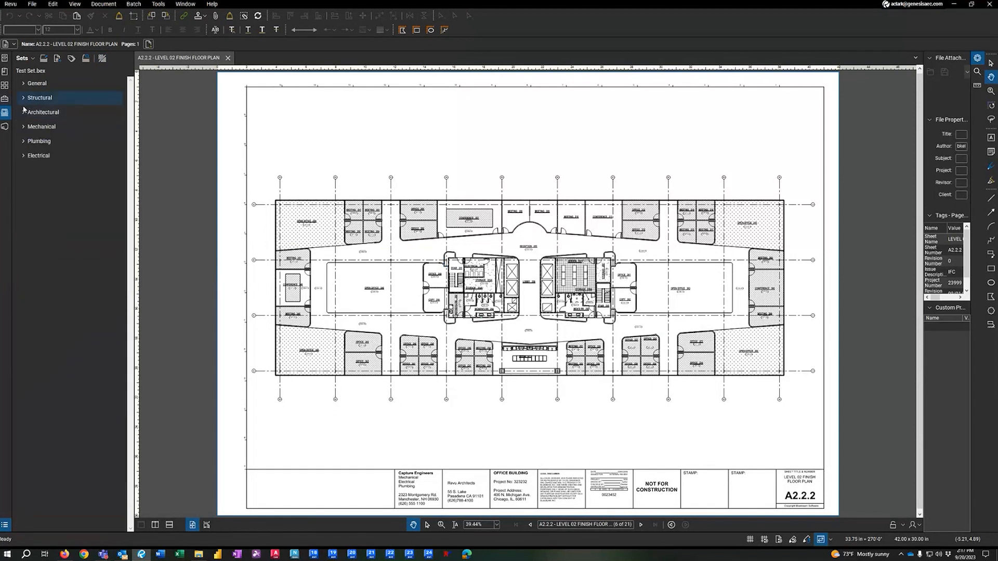
pyautogui.click(24, 128)
pyautogui.click(31, 99)
pyautogui.click(31, 123)
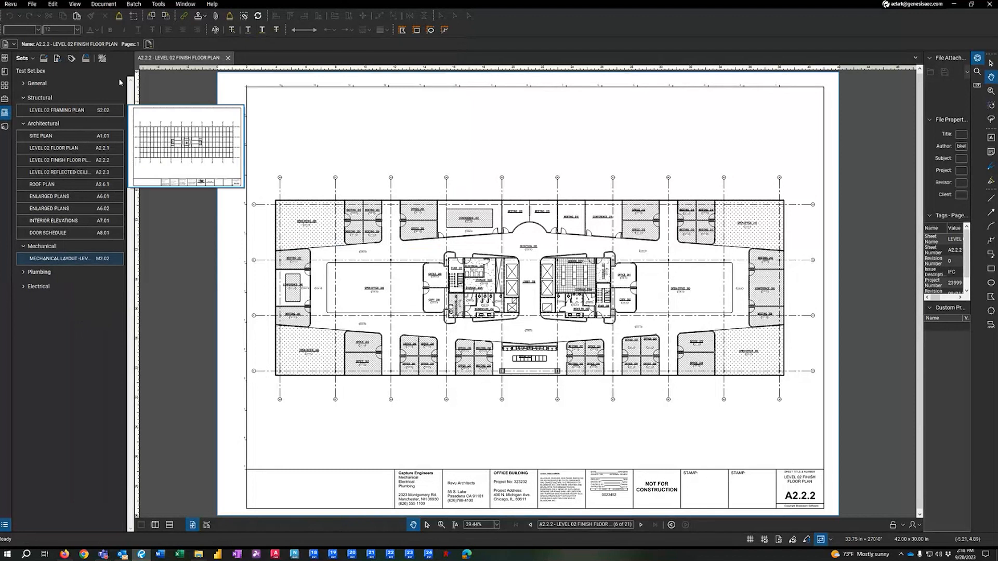
pyautogui.click(102, 59)
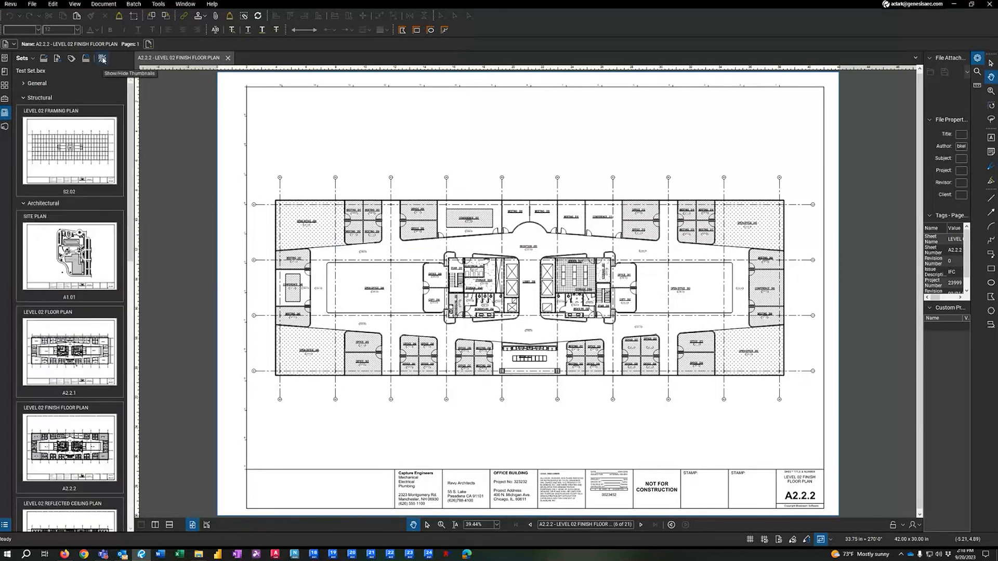
# Add the Rev1 PDFs of sheets A2.2.1 and A2.2.3 from the Revision 1 folder to the set
pyautogui.click(58, 60)
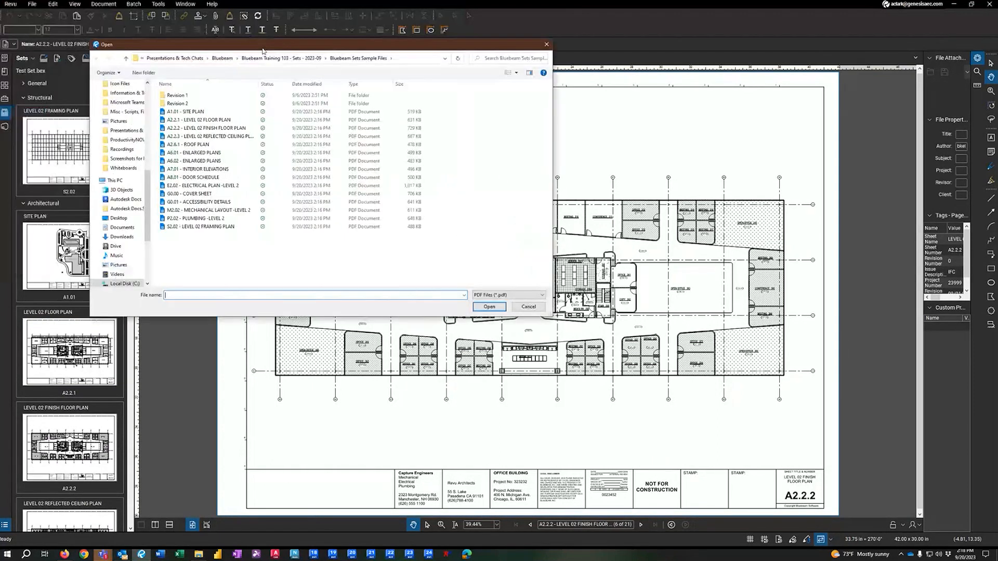
pyautogui.doubleClick(262, 162)
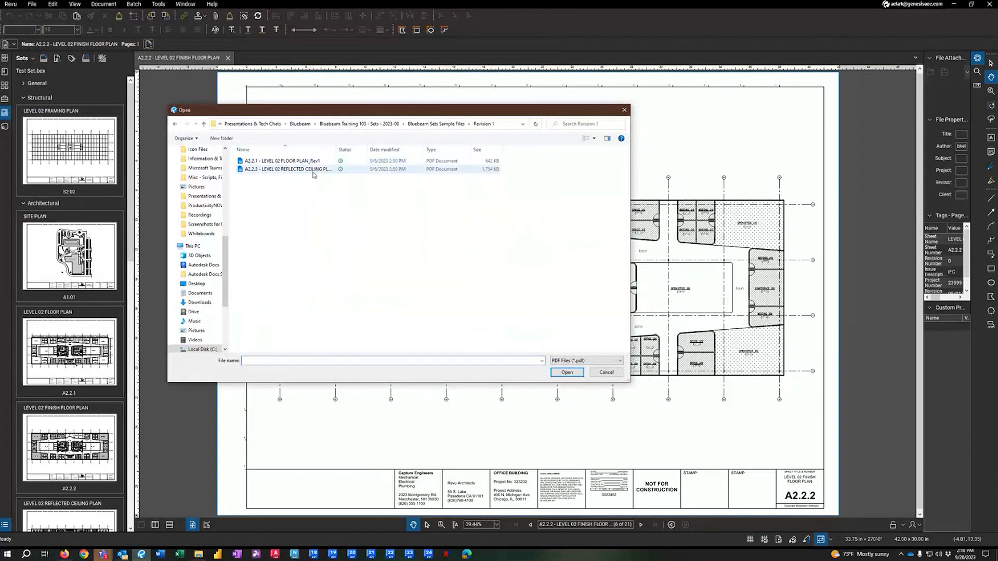
pyautogui.click(283, 161)
pyautogui.keyDown('shift'); pyautogui.click(284, 169); pyautogui.keyUp('shift')
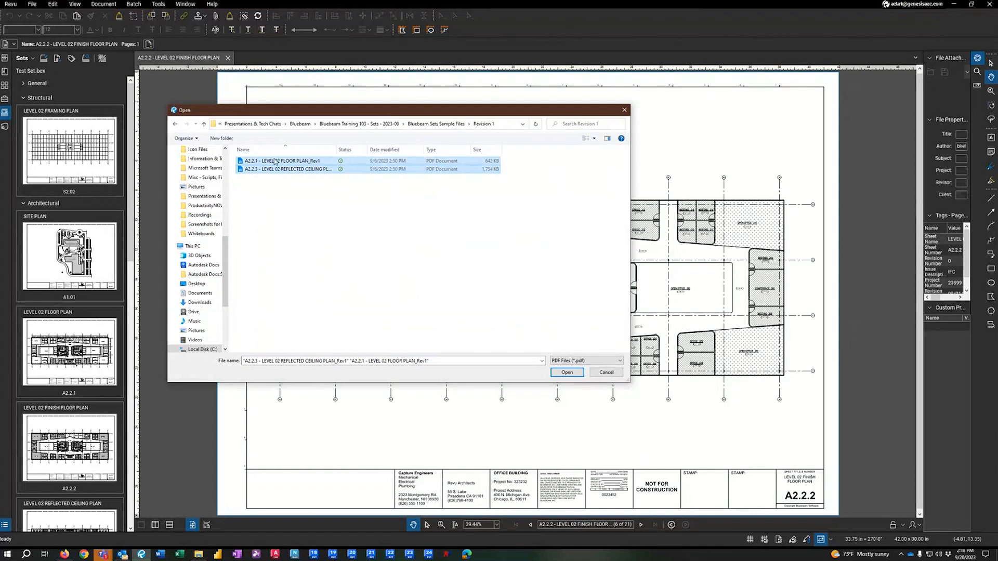
pyautogui.click(555, 374)
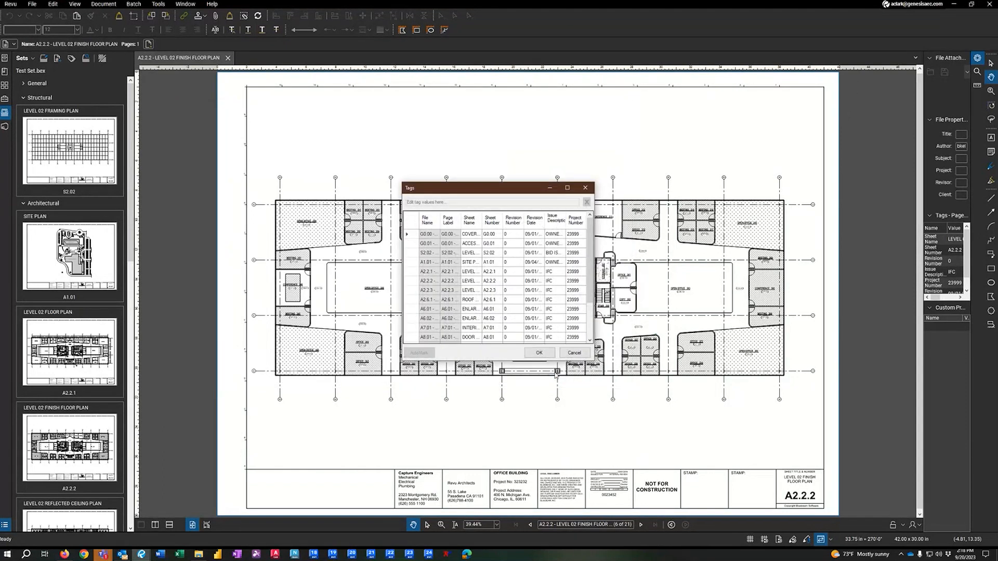
# Accept the tags, and copy markups from the matched current pages to the revised ones while stamping the current pages Superseded
pyautogui.moveTo(593, 358); pyautogui.dragTo(726, 448)
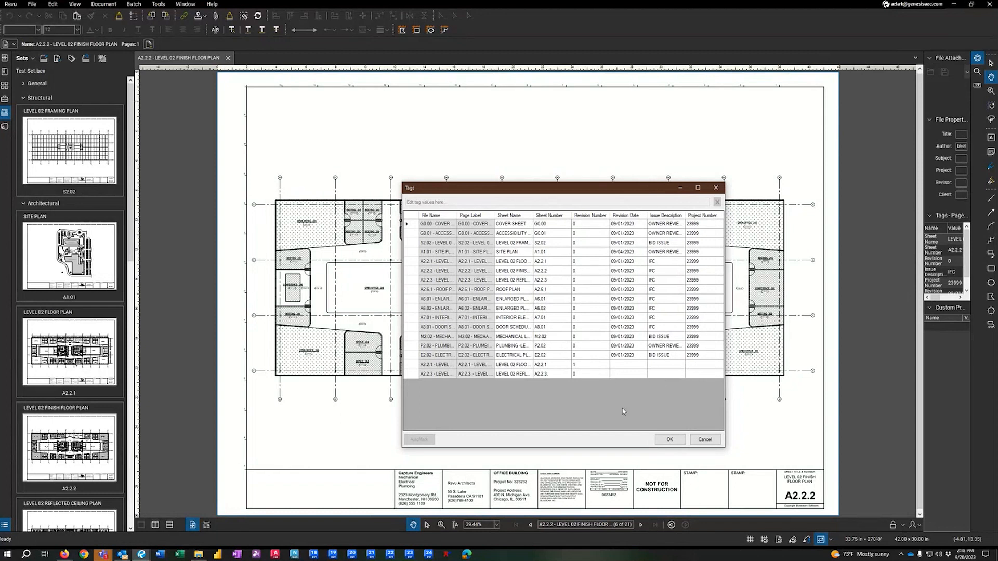
pyautogui.click(670, 439)
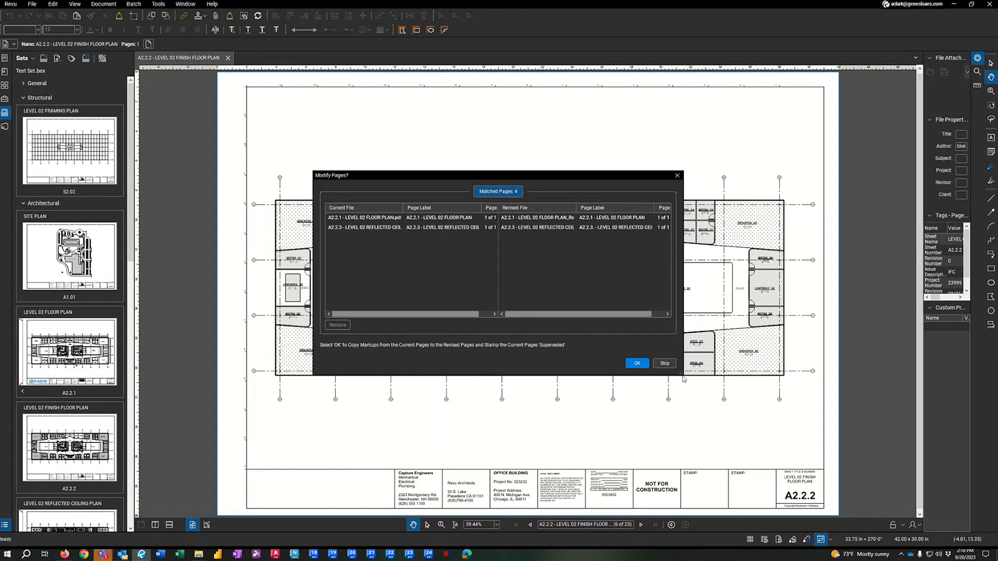
pyautogui.moveTo(682, 374); pyautogui.dragTo(803, 426)
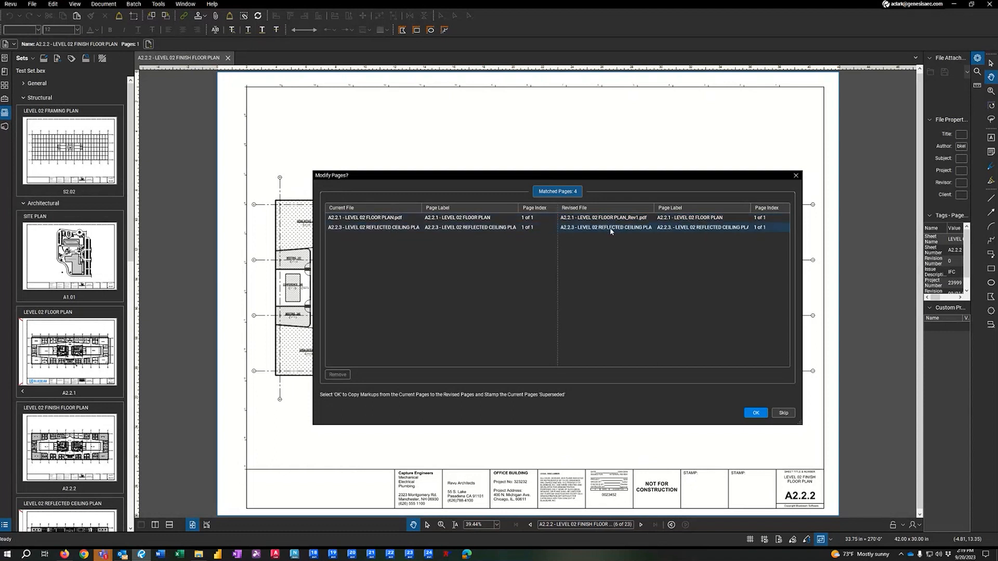
pyautogui.click(756, 413)
pyautogui.click(756, 414)
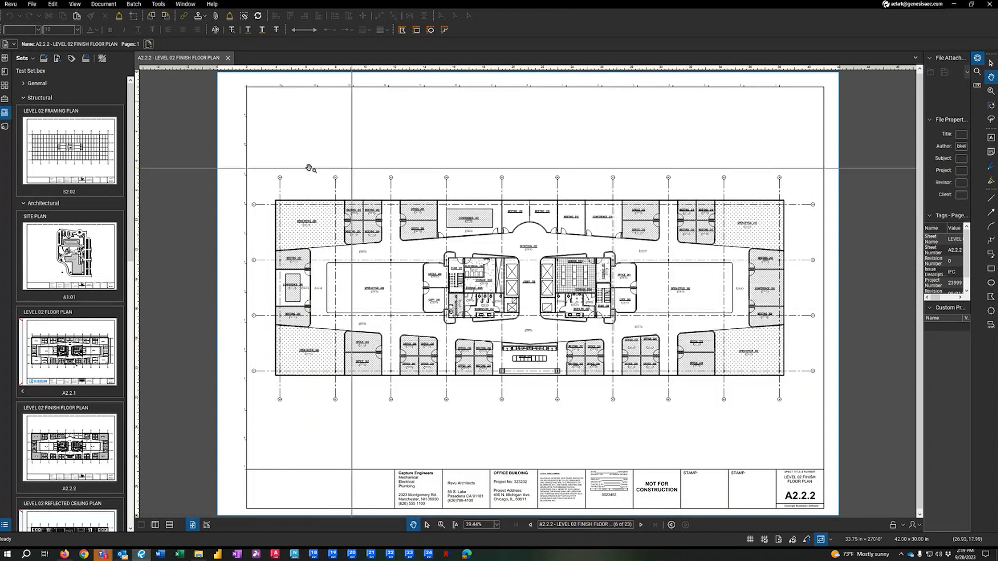
# Examine the previous revisions of sheets A2.2.1 and A2.2.3 with their Superseded stamps, and return A2.2.1 to its latest revision
pyautogui.scroll(-3, 21, 401)
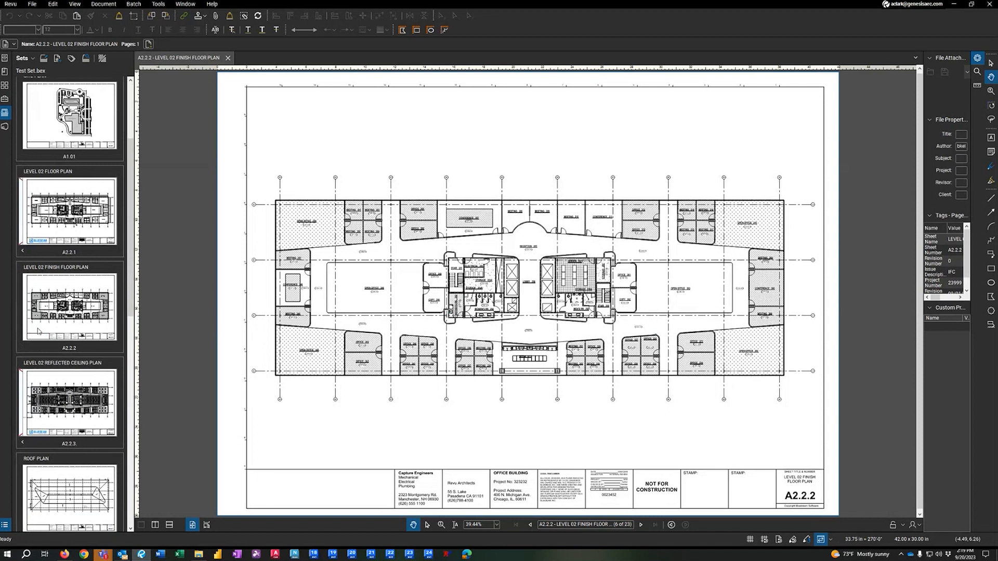
pyautogui.click(23, 250)
pyautogui.click(23, 443)
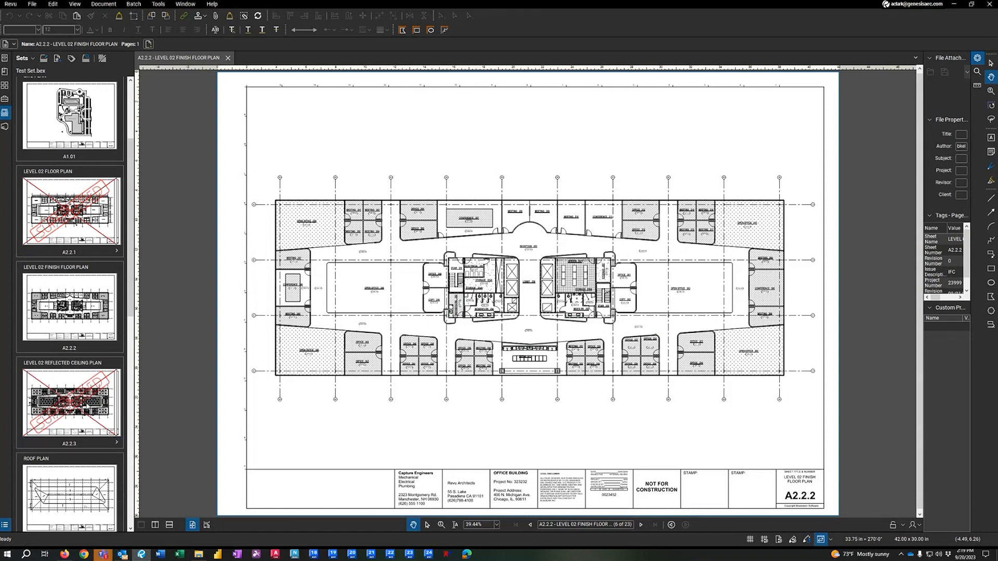
pyautogui.click(87, 404)
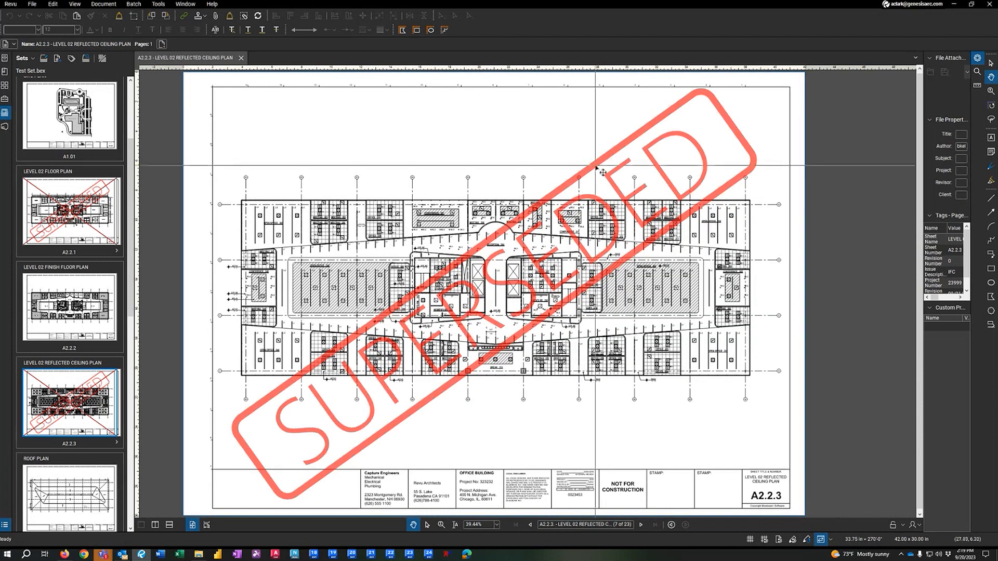
pyautogui.click(478, 242)
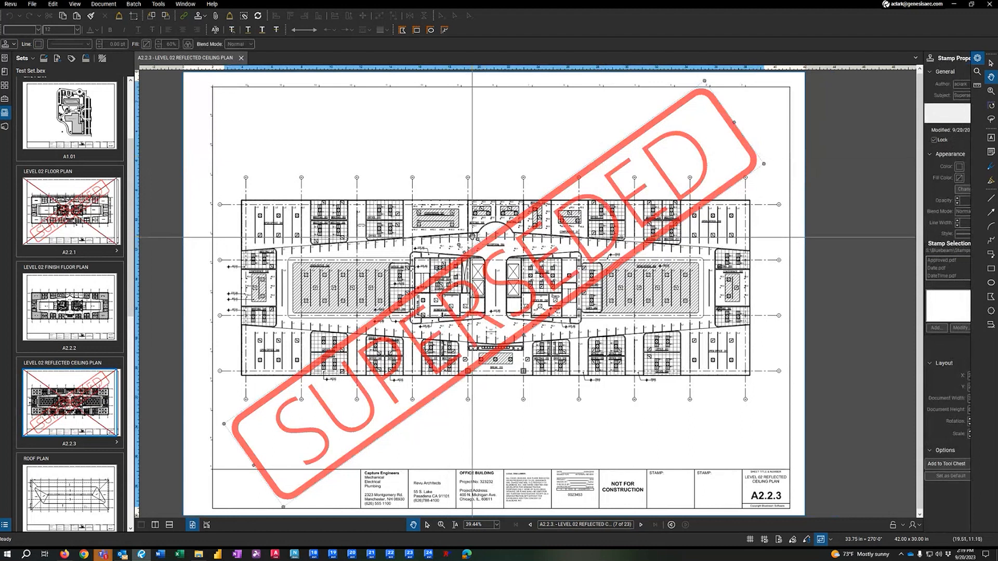
pyautogui.click(199, 326)
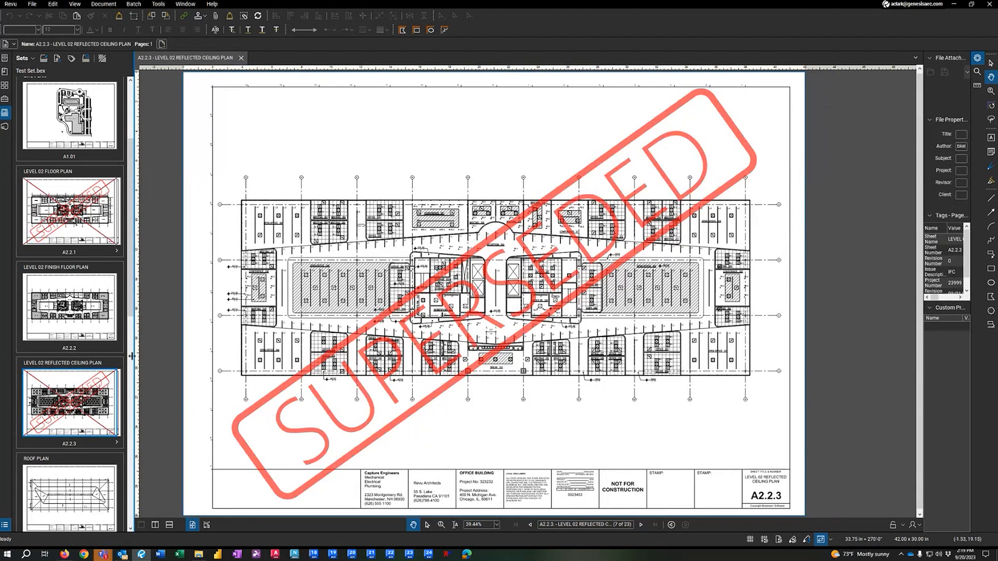
pyautogui.click(116, 251)
# Add the Rev2 PDF of sheet A2.2.1 from the Revision 2 folder, copying current markups to it and stamping the current page Superseded
pyautogui.click(60, 60)
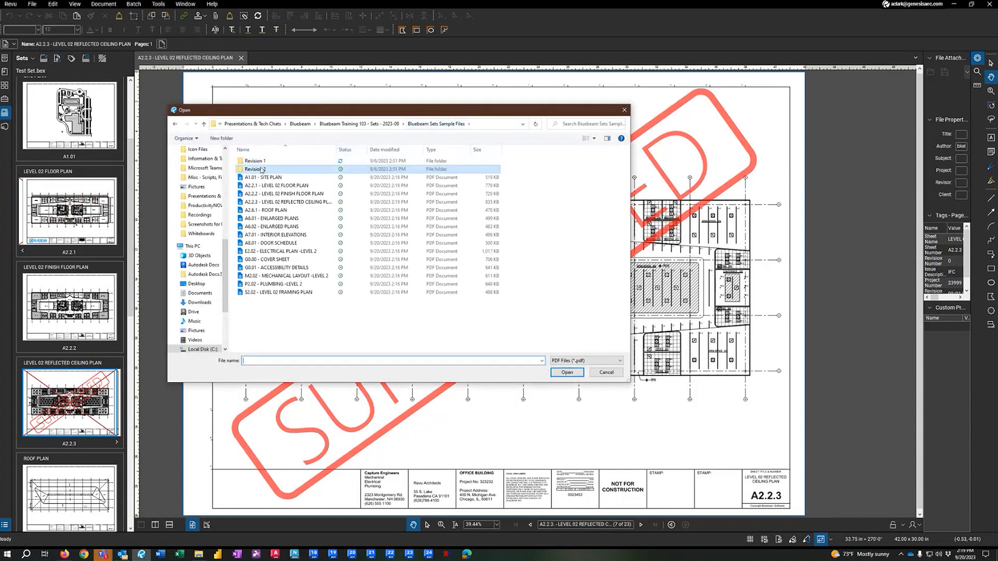
pyautogui.doubleClick(261, 169)
pyautogui.click(261, 162)
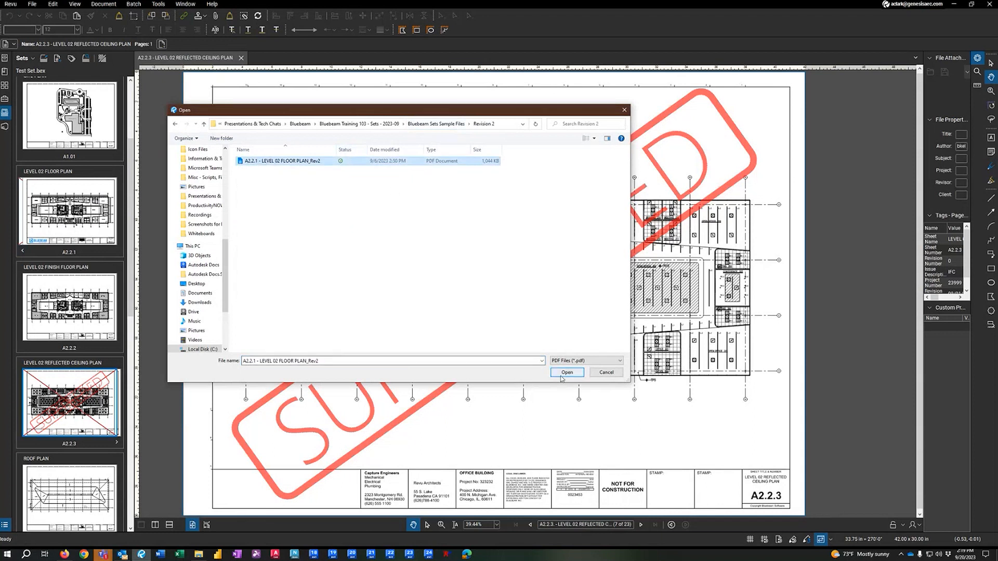
pyautogui.press('Return')
pyautogui.click(541, 353)
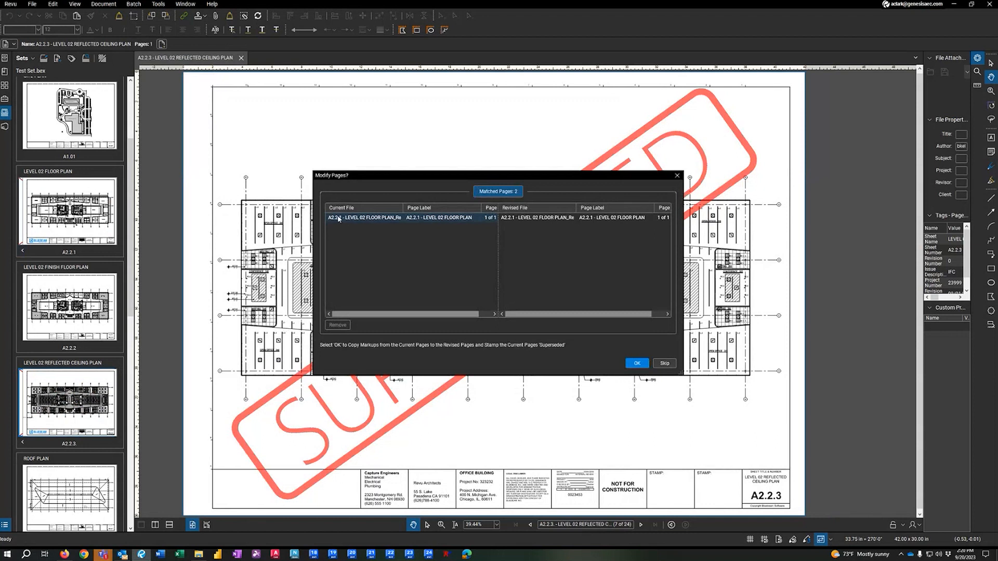
pyautogui.click(638, 367)
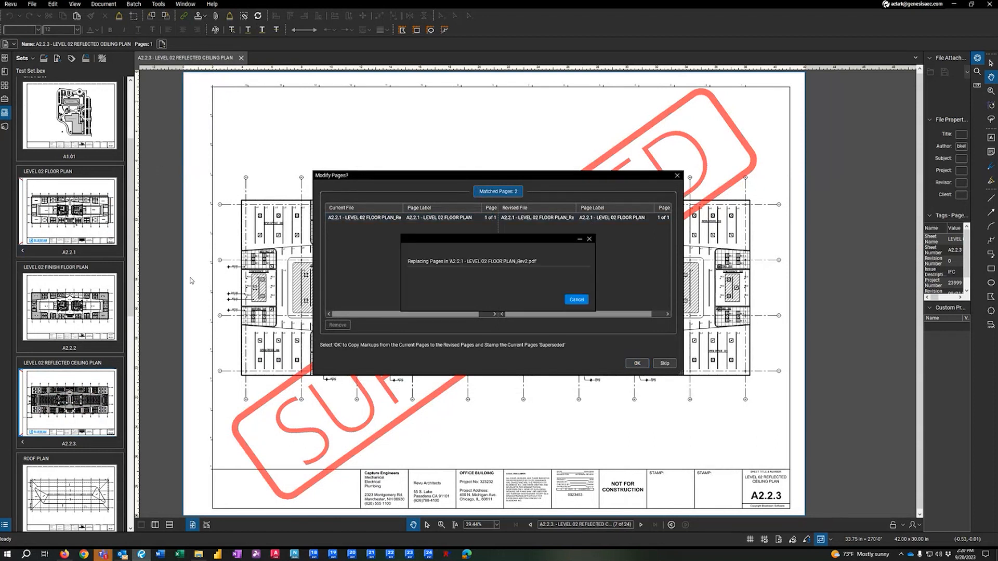
# Examine the earlier revisions of sheet A2.2.1, opening the original superseded page, and return to the latest revision
pyautogui.click(23, 251)
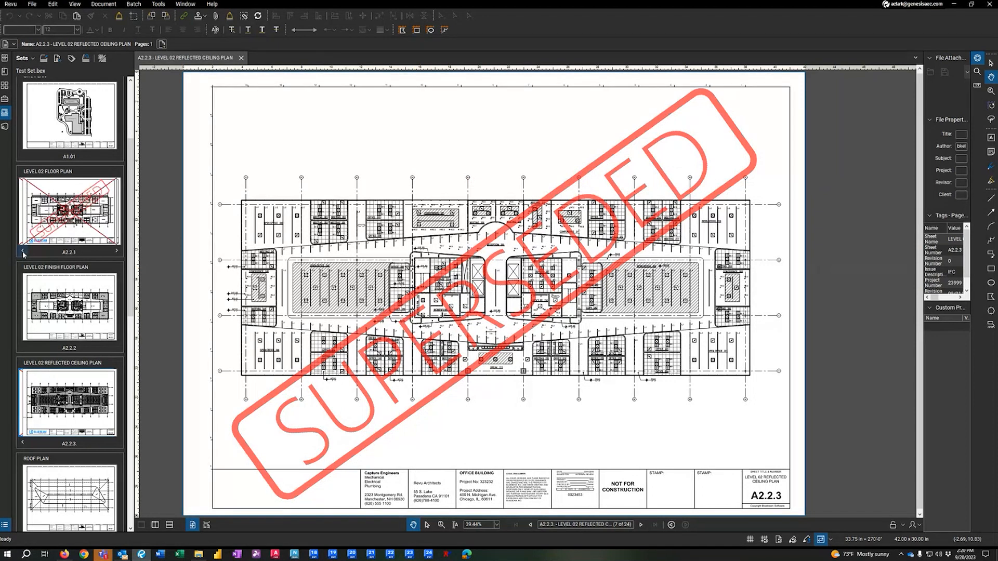
pyautogui.click(117, 251)
pyautogui.click(23, 252)
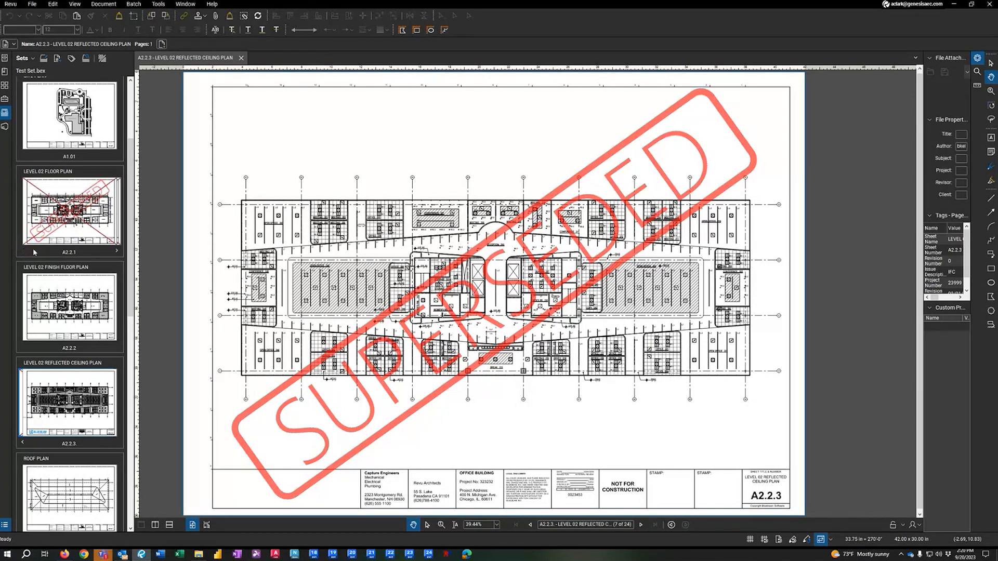
pyautogui.click(116, 252)
pyautogui.click(23, 252)
pyautogui.click(49, 224)
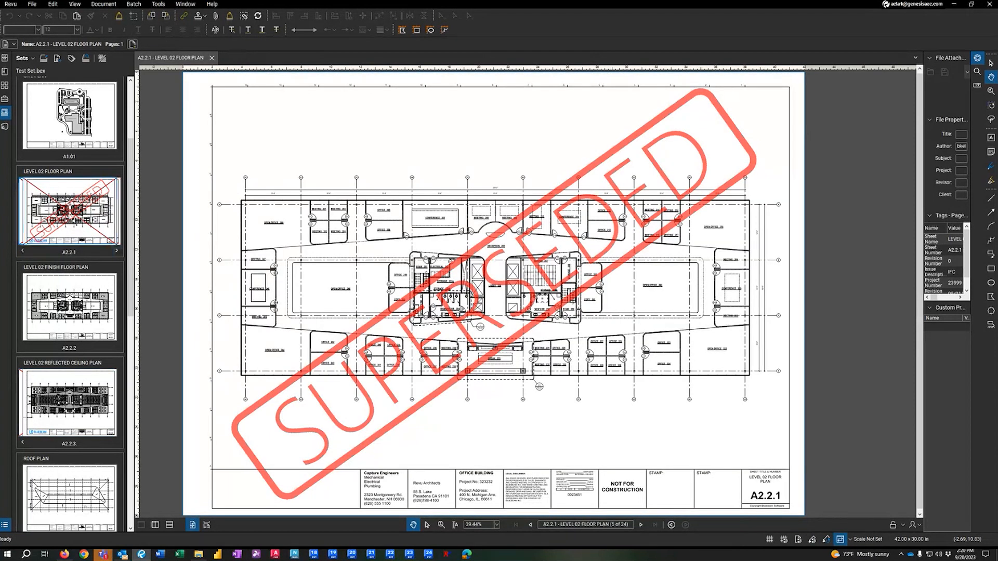
pyautogui.click(115, 251)
pyautogui.click(114, 251)
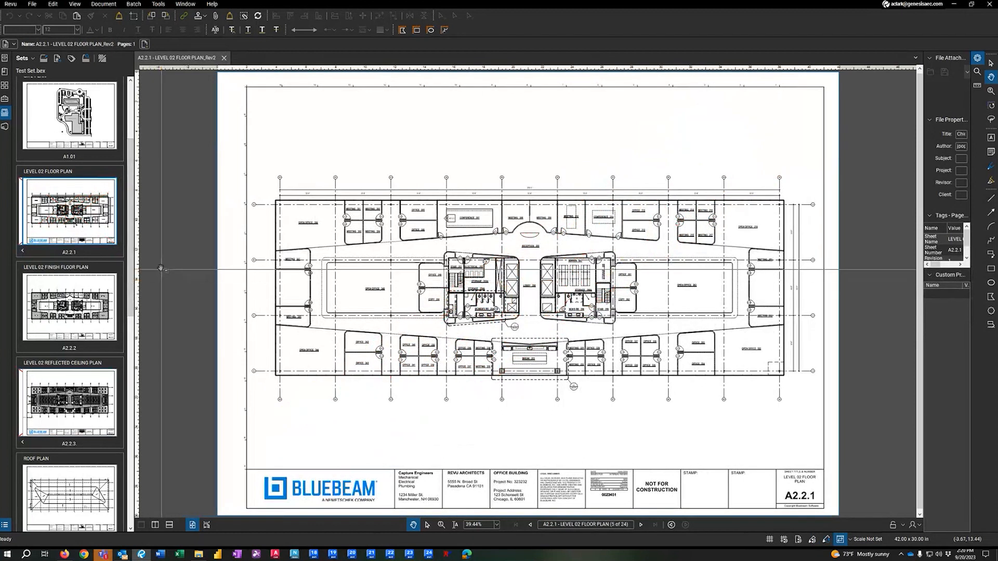
# Review the commands available for sheet A2.2.3, including Overlay Pages, and collapse the Structural category
pyautogui.rightClick(73, 410)
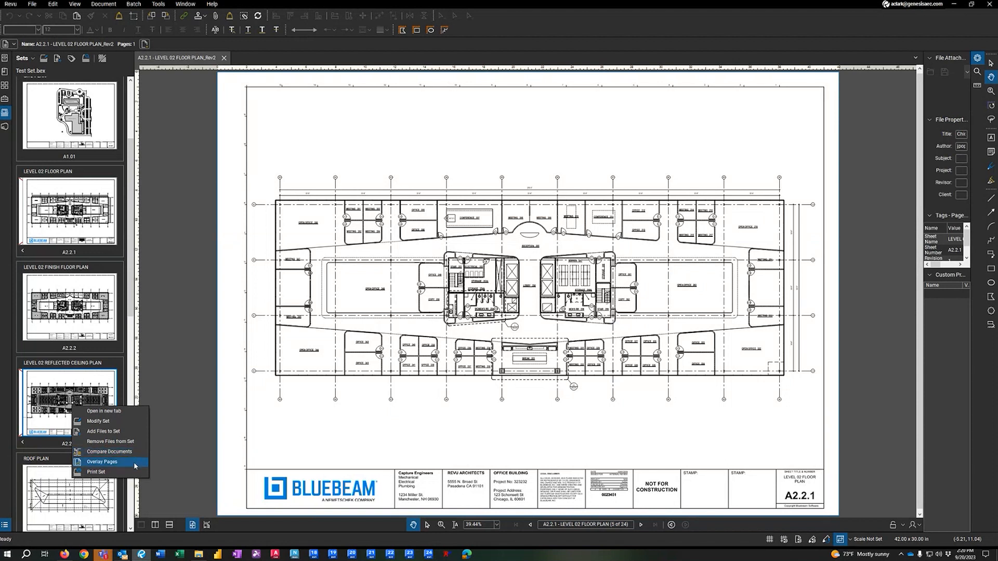
pyautogui.click(179, 359)
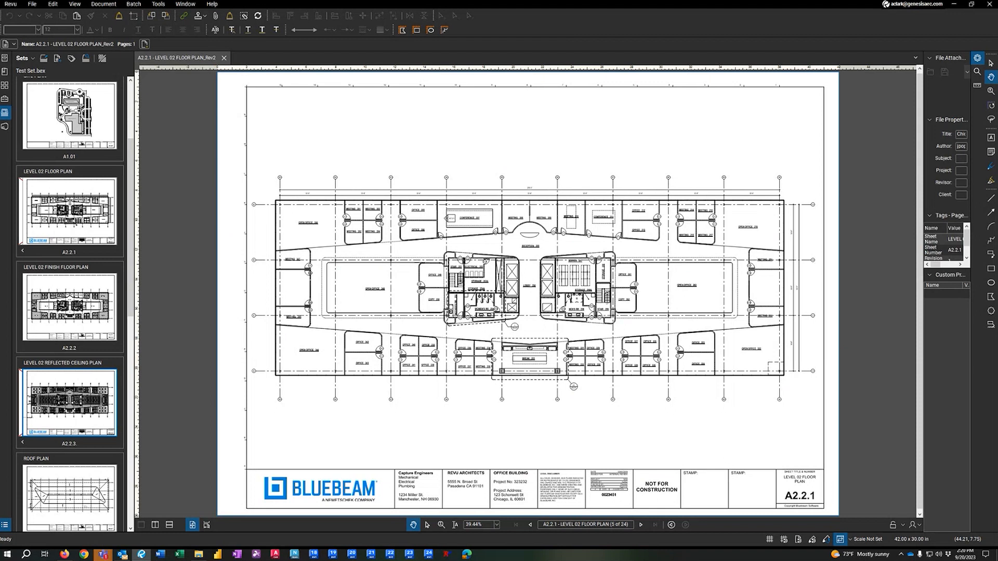
pyautogui.scroll(3, 31, 111)
pyautogui.click(22, 98)
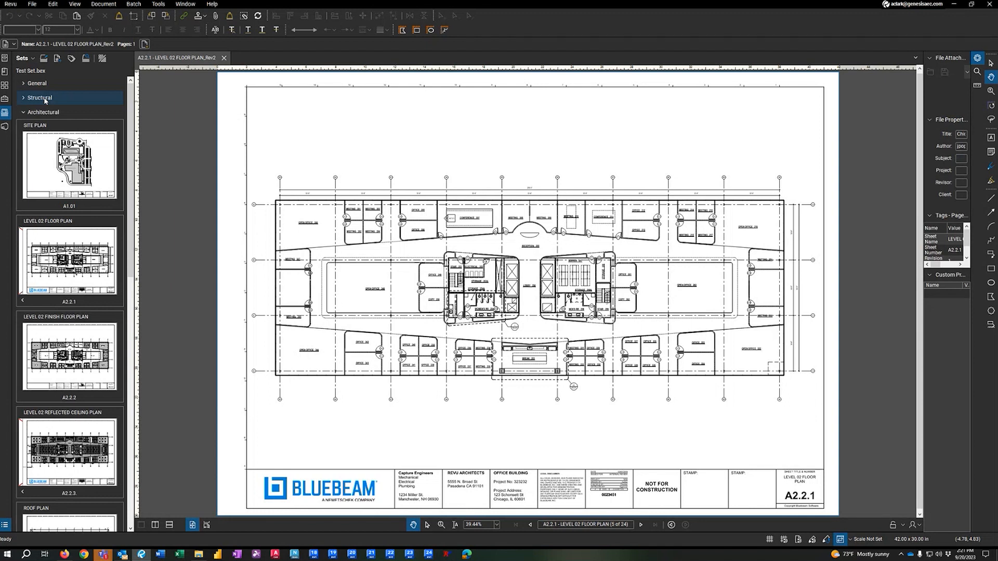
# Select all pages in the set and check whether the previous revision of A2.2.1 is included
pyautogui.click(33, 58)
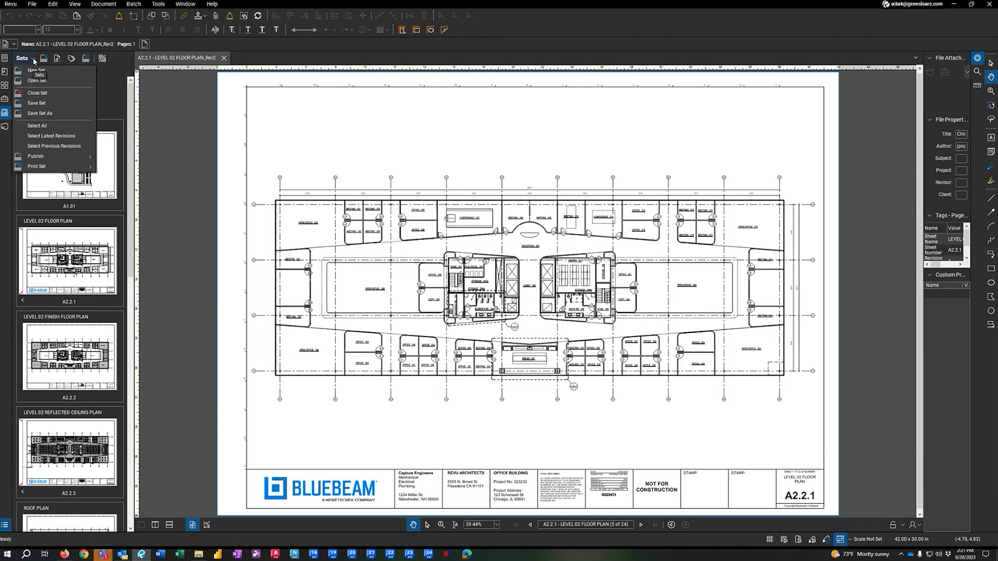
pyautogui.click(42, 127)
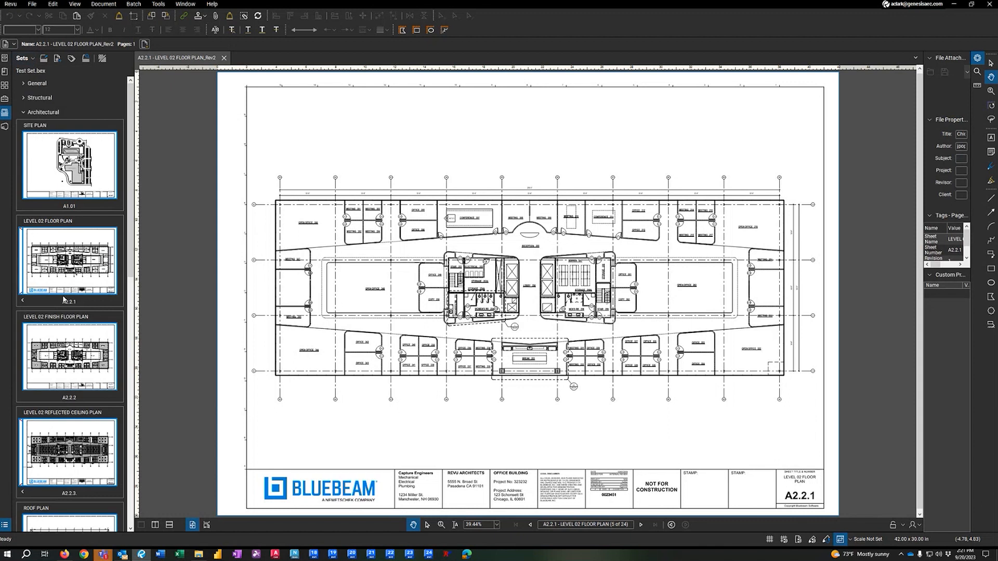
pyautogui.click(23, 301)
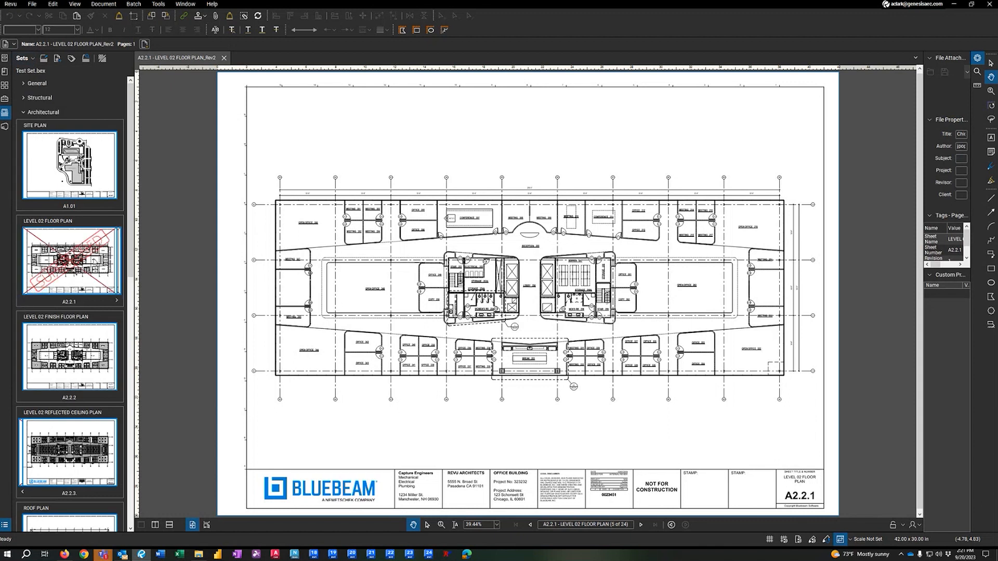
# Select only the latest revisions in the set, and compare the selection on the previous and latest revisions of A2.2.1
pyautogui.click(23, 58)
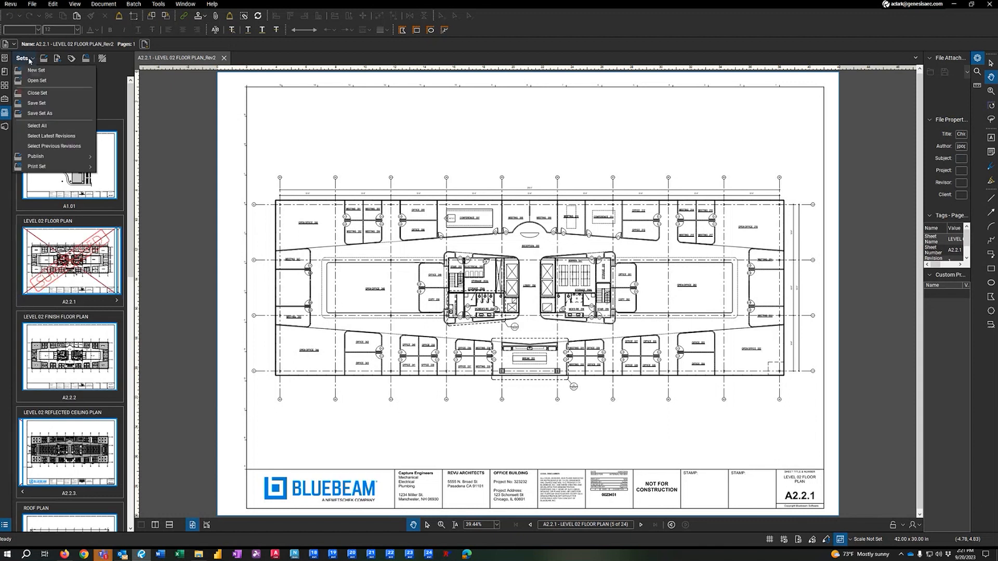
pyautogui.click(64, 137)
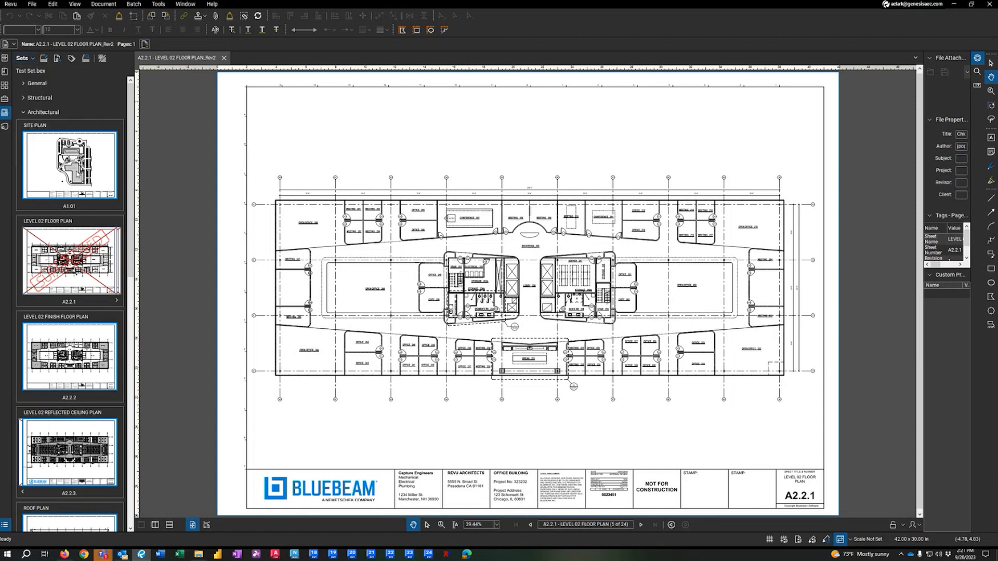
pyautogui.click(117, 301)
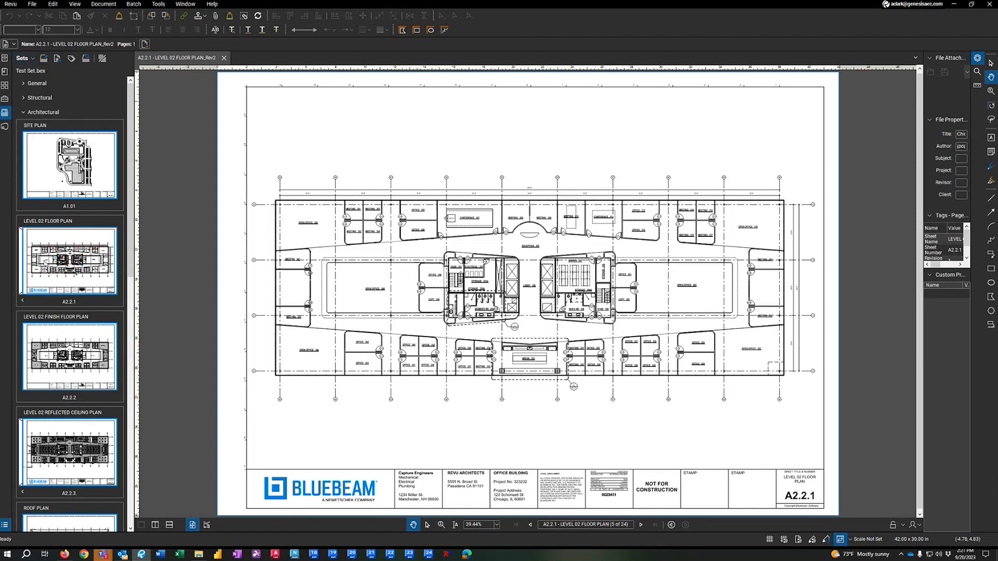
# Select only the previous revisions in the set, and check the selection across the revisions of A2.2.1
pyautogui.click(33, 59)
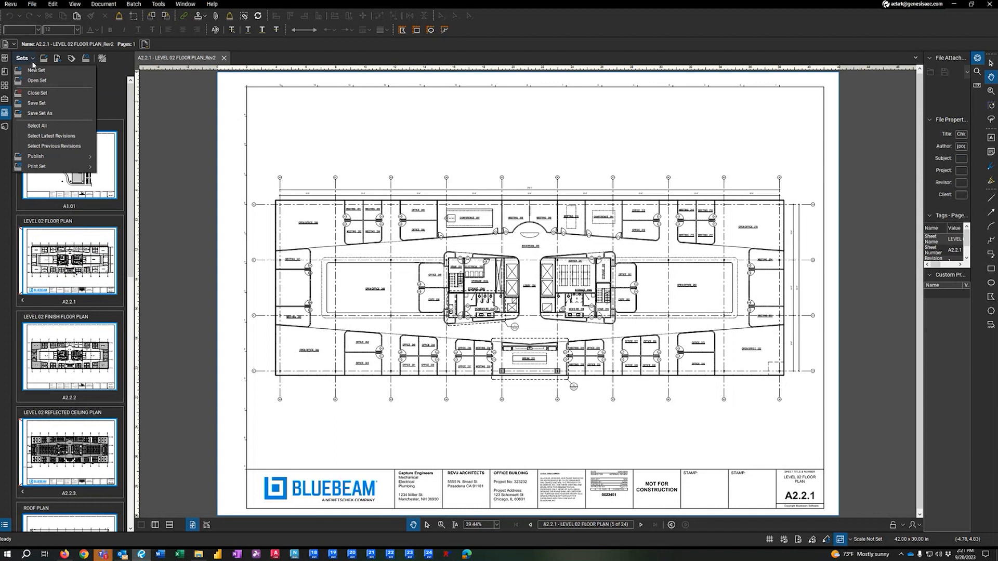
pyautogui.click(52, 146)
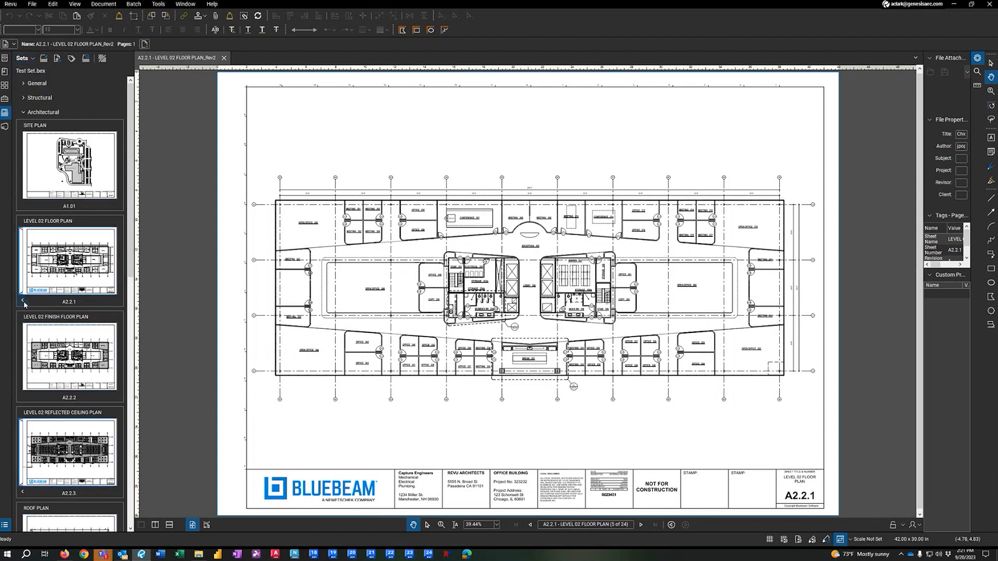
pyautogui.click(23, 301)
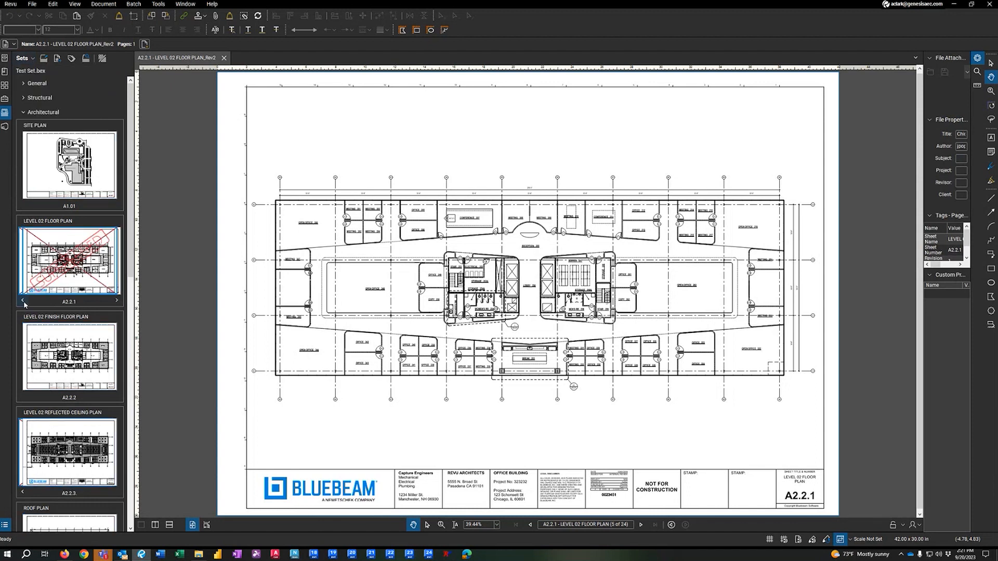
pyautogui.click(117, 301)
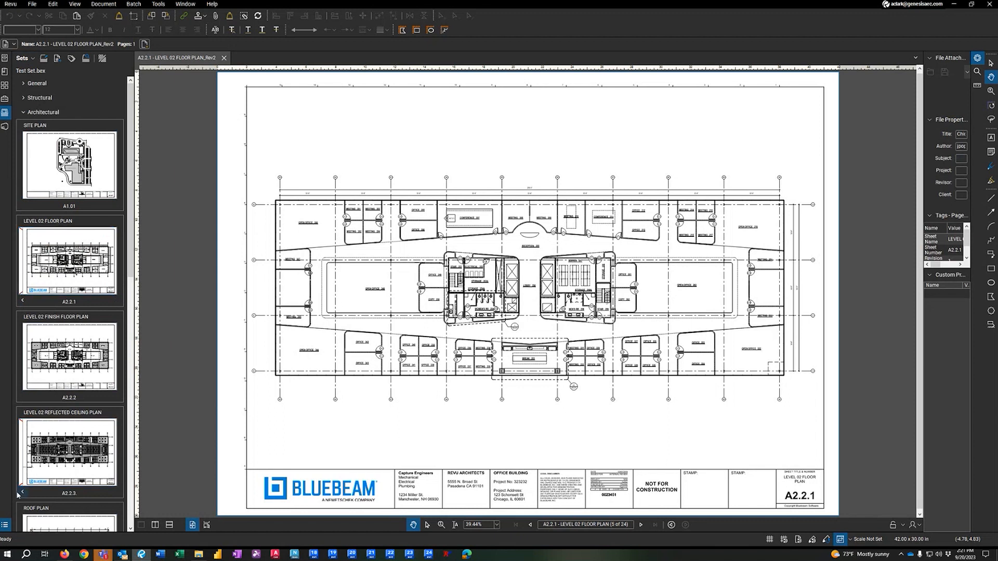
# Show the previous revision of A2.2.3, and select the latest revisions in the set again
pyautogui.click(23, 491)
pyautogui.click(24, 58)
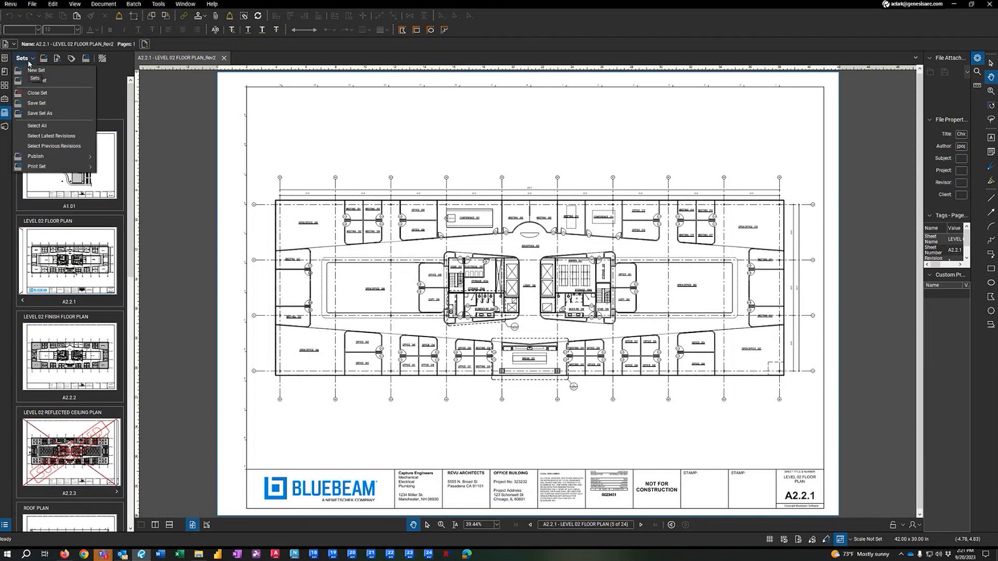
pyautogui.click(54, 137)
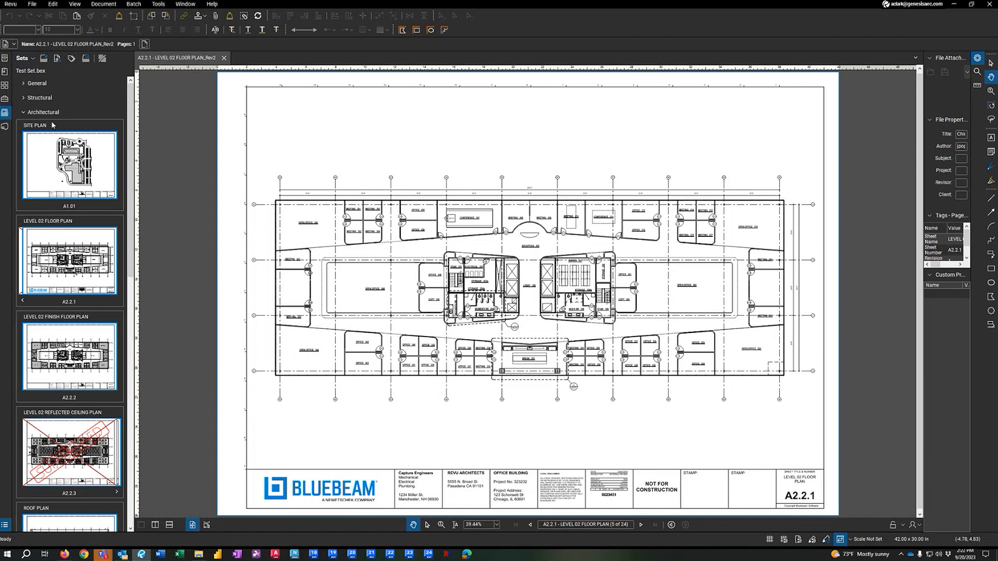
# Publish the set as a PDF package, and close the resulting package
pyautogui.click(31, 60)
pyautogui.moveTo(84, 159)
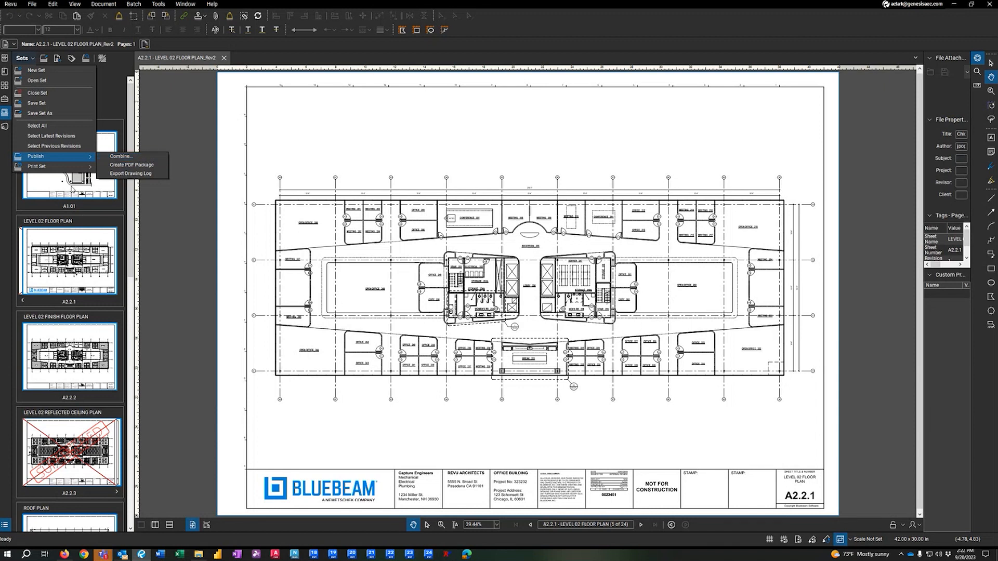
pyautogui.click(128, 166)
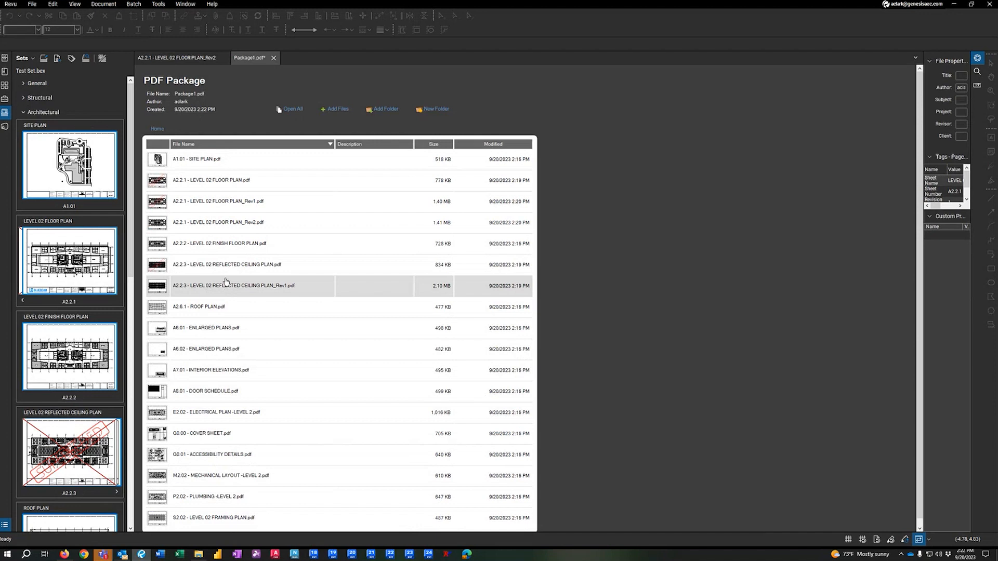
pyautogui.click(273, 58)
pyautogui.click(546, 314)
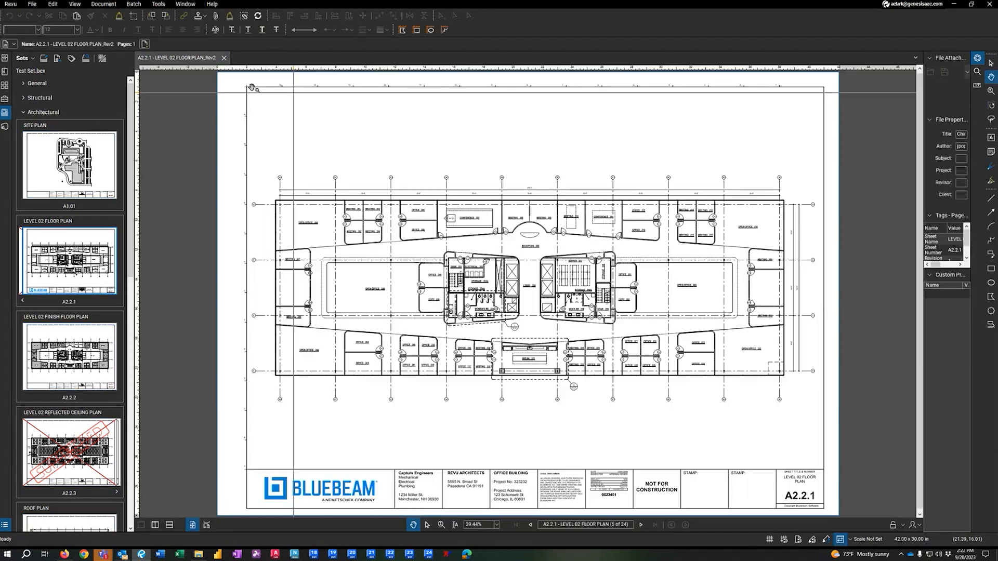
# Start exporting the set's drawing log, and move the column selection dialog clear of the middle of the drawing
pyautogui.click(23, 58)
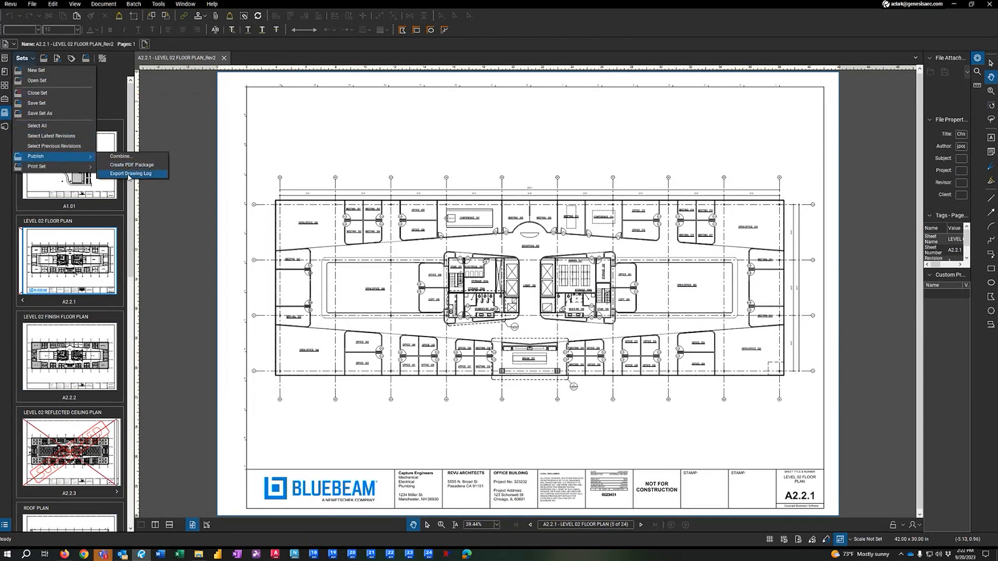
pyautogui.click(129, 175)
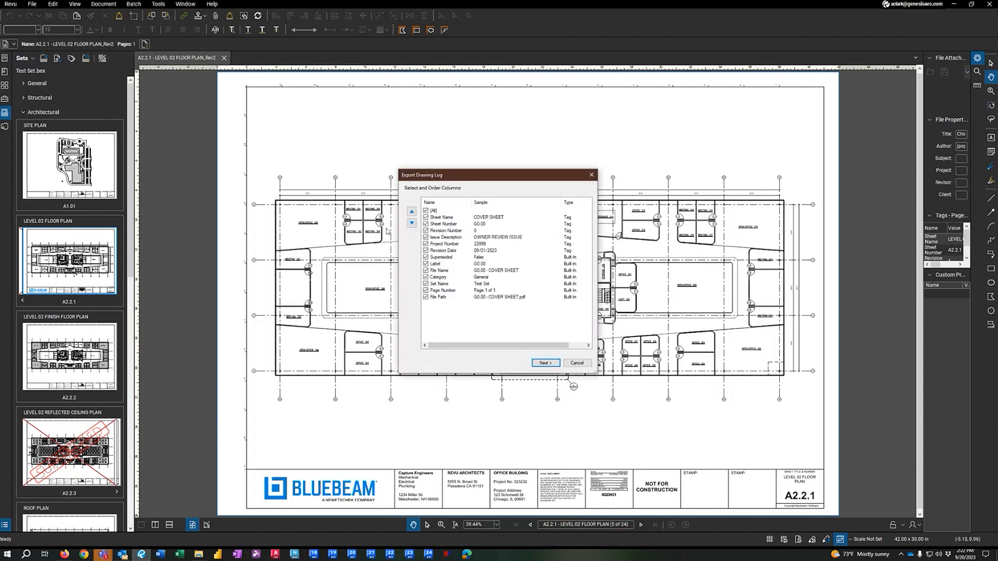
pyautogui.moveTo(467, 180); pyautogui.dragTo(402, 125)
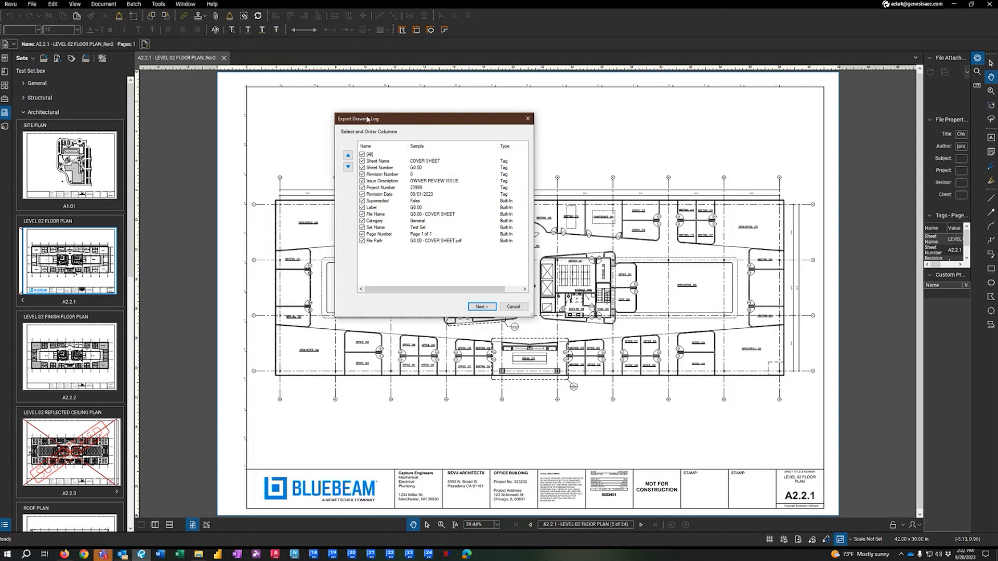
pyautogui.moveTo(367, 121); pyautogui.dragTo(377, 122)
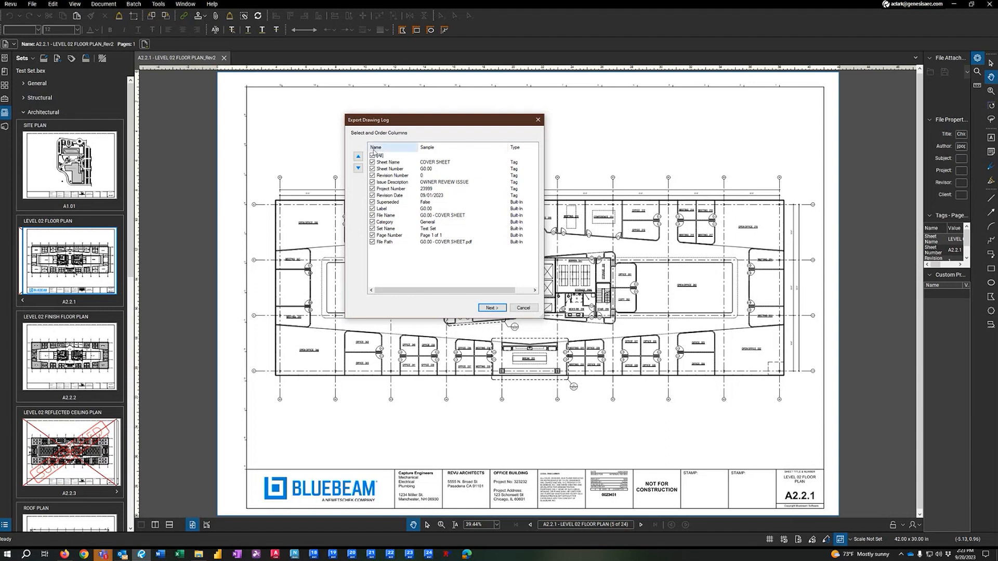
# Try excluding the built-in columns from Superseded through Page Number from the drawing log, and include every column again
pyautogui.click(517, 202)
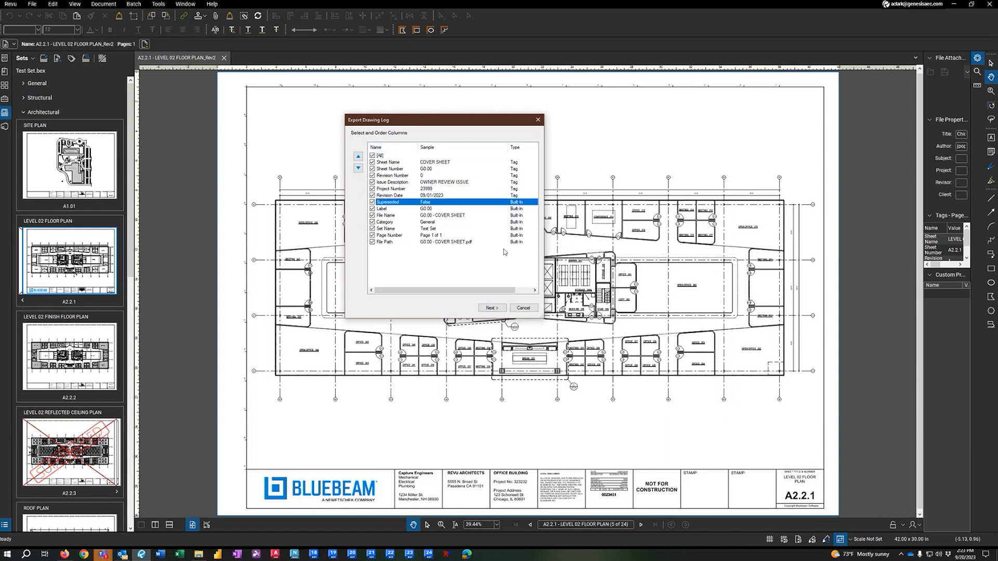
pyautogui.keyDown('shift'); pyautogui.click(435, 243); pyautogui.keyUp('shift')
pyautogui.click(415, 263)
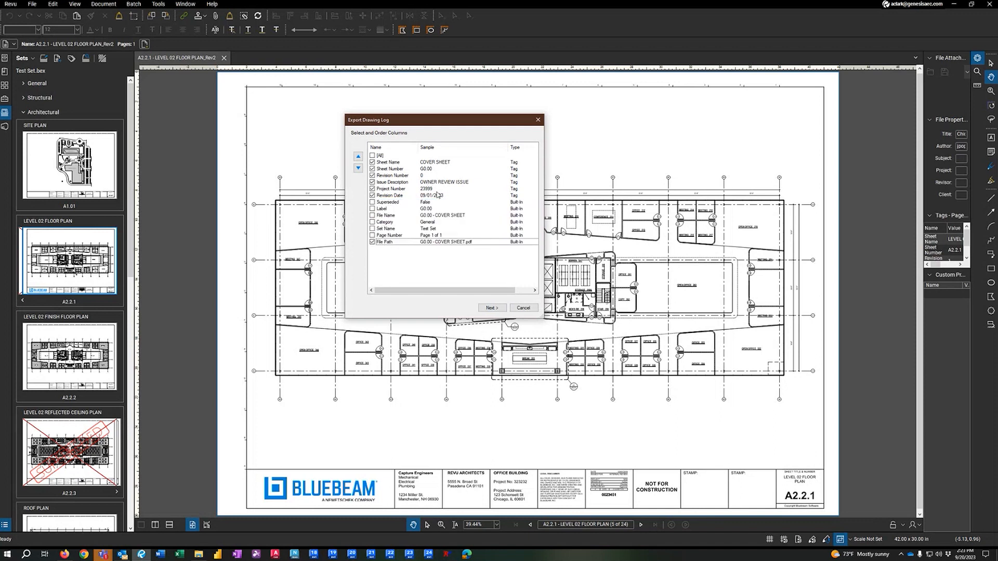
pyautogui.click(519, 196)
pyautogui.keyDown('shift'); pyautogui.click(518, 163); pyautogui.keyUp('shift')
pyautogui.click(373, 169)
pyautogui.click(372, 202)
pyautogui.click(372, 208)
pyautogui.click(372, 215)
pyautogui.click(373, 222)
pyautogui.click(372, 228)
pyautogui.click(373, 235)
pyautogui.click(389, 229)
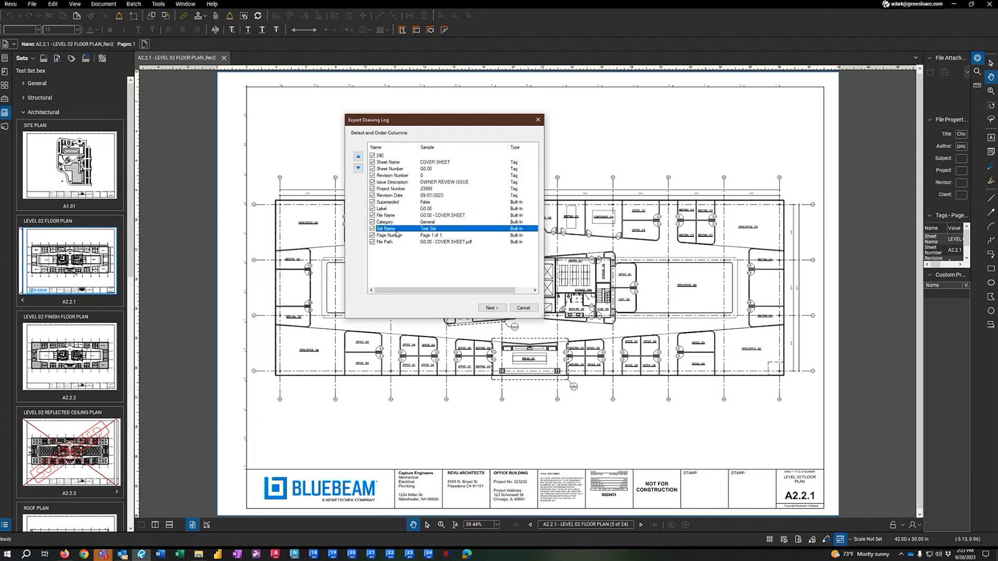
# Exclude the File Path, Page Number and Set Name columns from the drawing log, and continue to the format settings
pyautogui.click(372, 243)
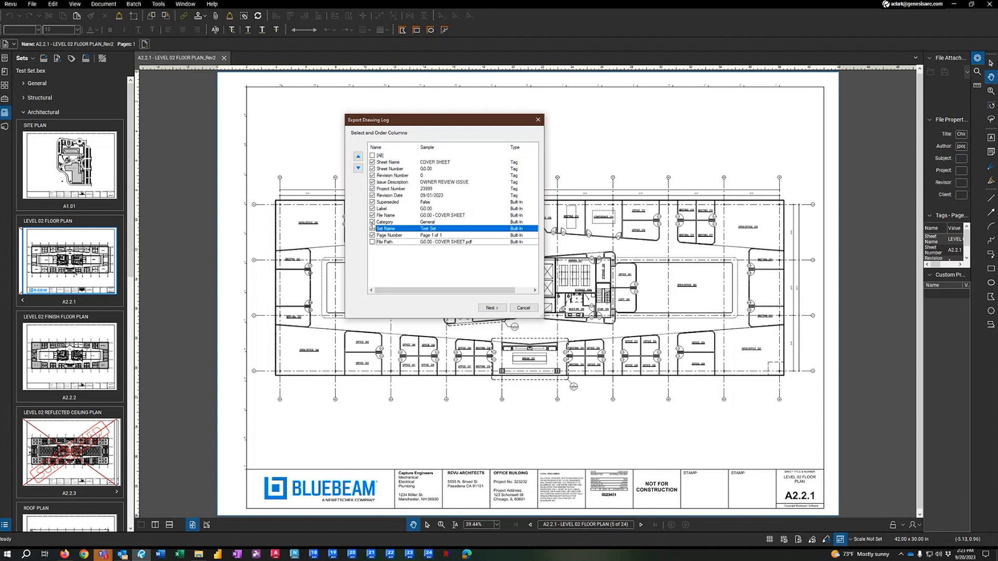
pyautogui.click(372, 222)
pyautogui.click(372, 216)
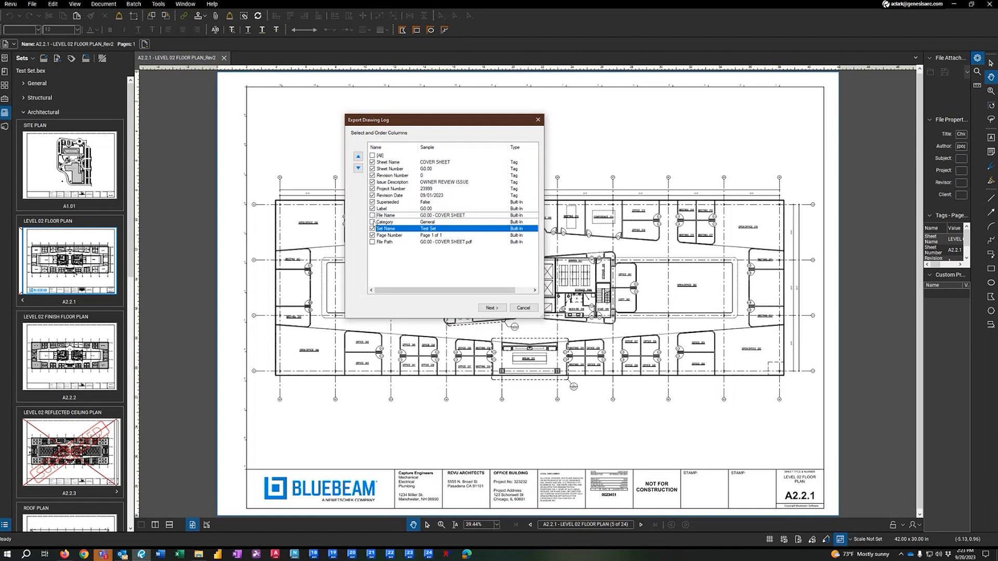
pyautogui.click(372, 222)
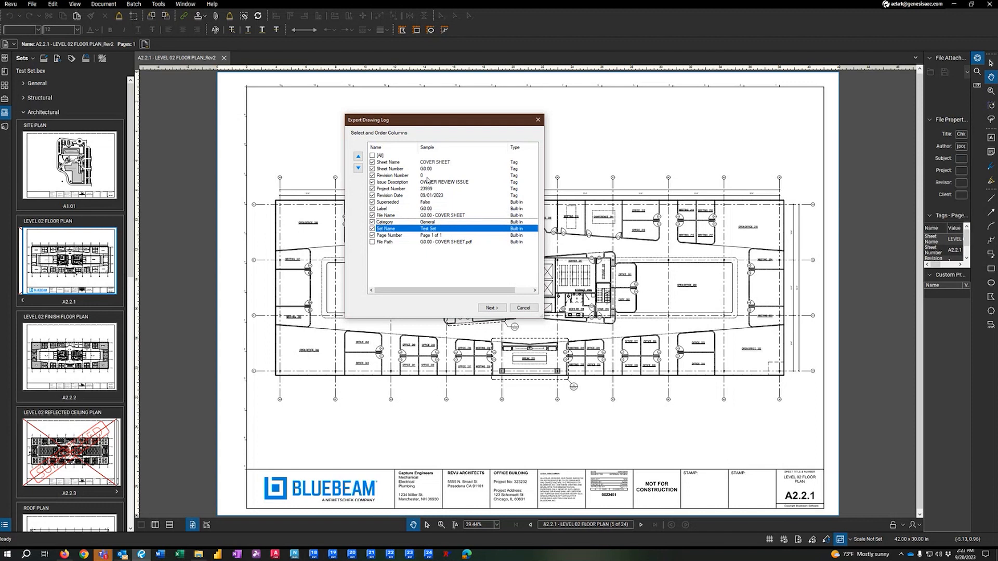
pyautogui.click(372, 236)
pyautogui.click(372, 228)
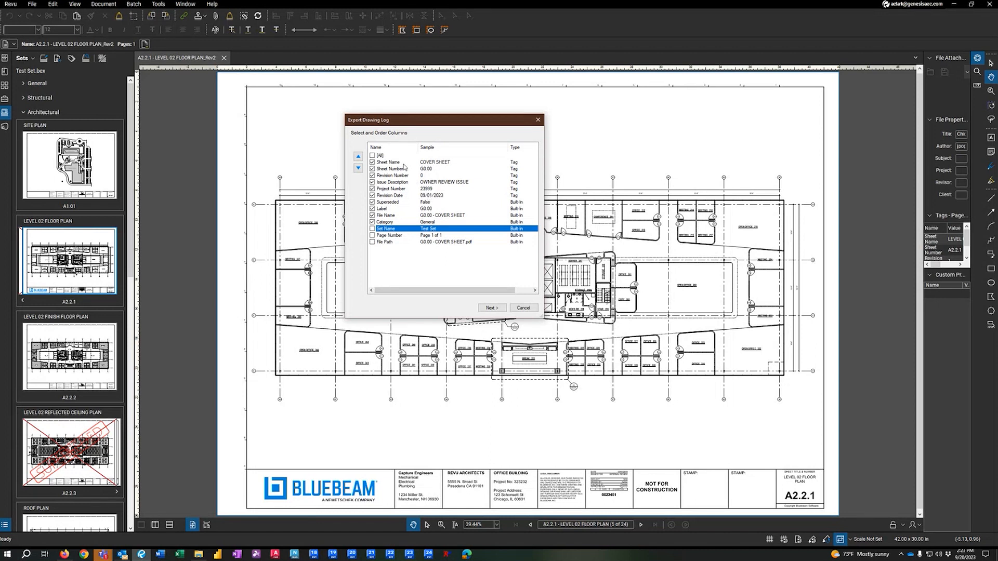
pyautogui.click(489, 308)
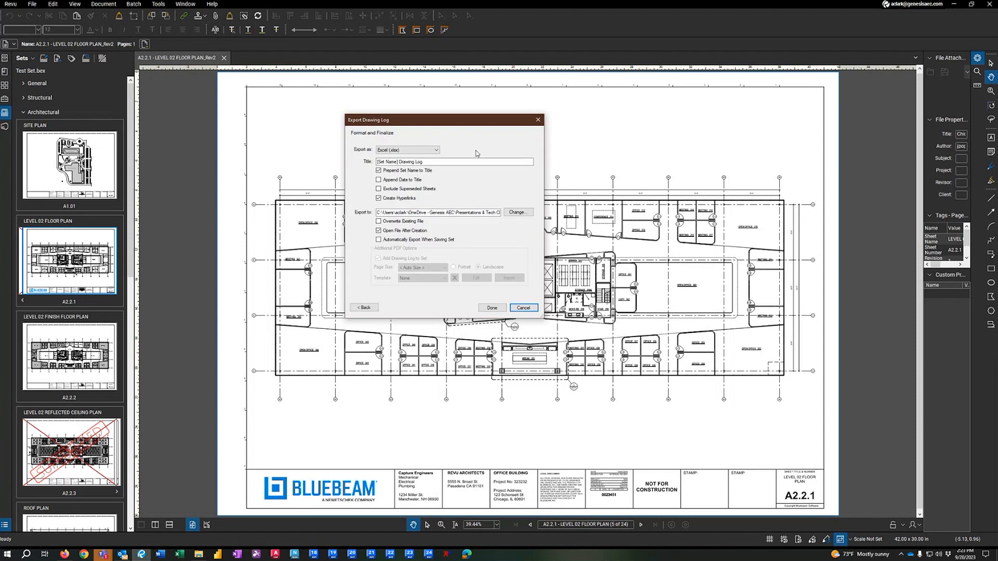
# Check the available export formats, and try the date-in-title and hyperlink options for the drawing log, restoring each one
pyautogui.moveTo(438, 124)
pyautogui.mouseDown()
pyautogui.moveTo(459, 137)
pyautogui.moveTo(448, 128)
pyautogui.mouseUp()
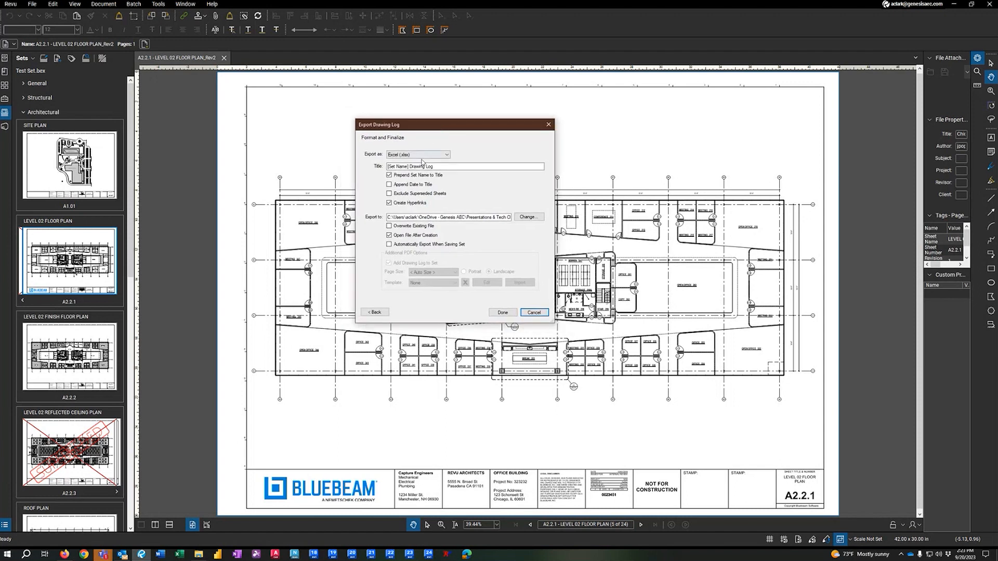
pyautogui.click(448, 155)
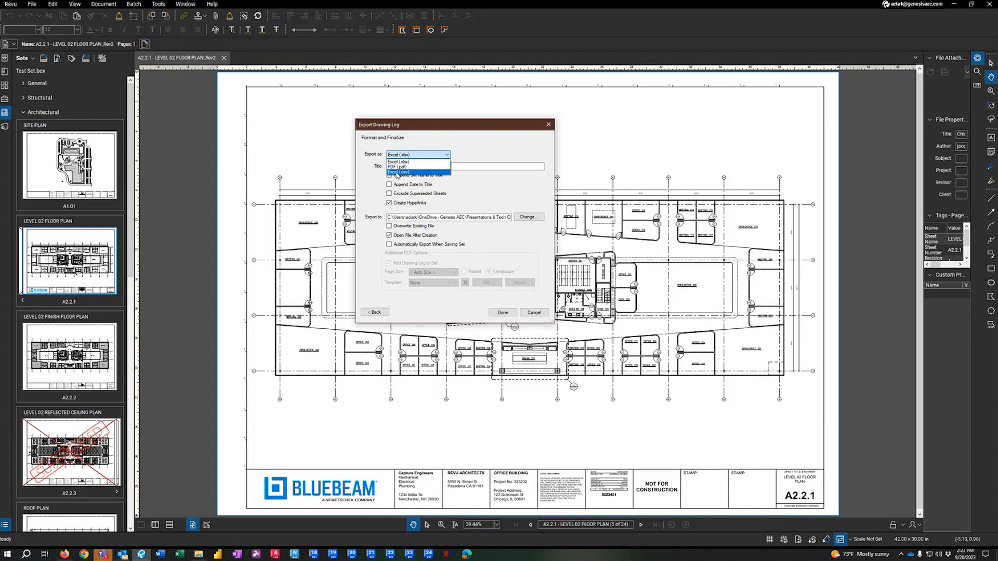
pyautogui.click(484, 152)
pyautogui.click(389, 167)
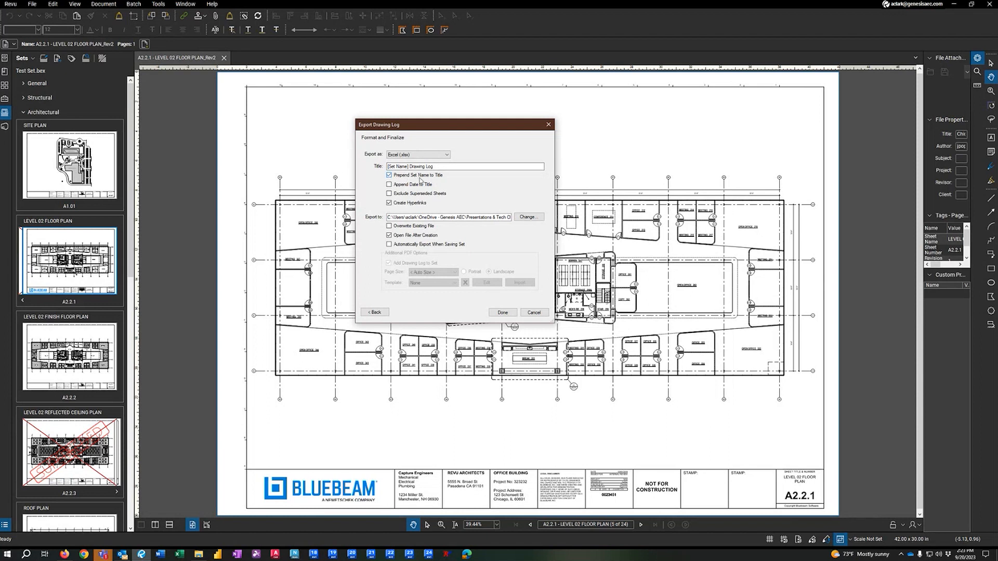
pyautogui.click(390, 186)
pyautogui.click(390, 186)
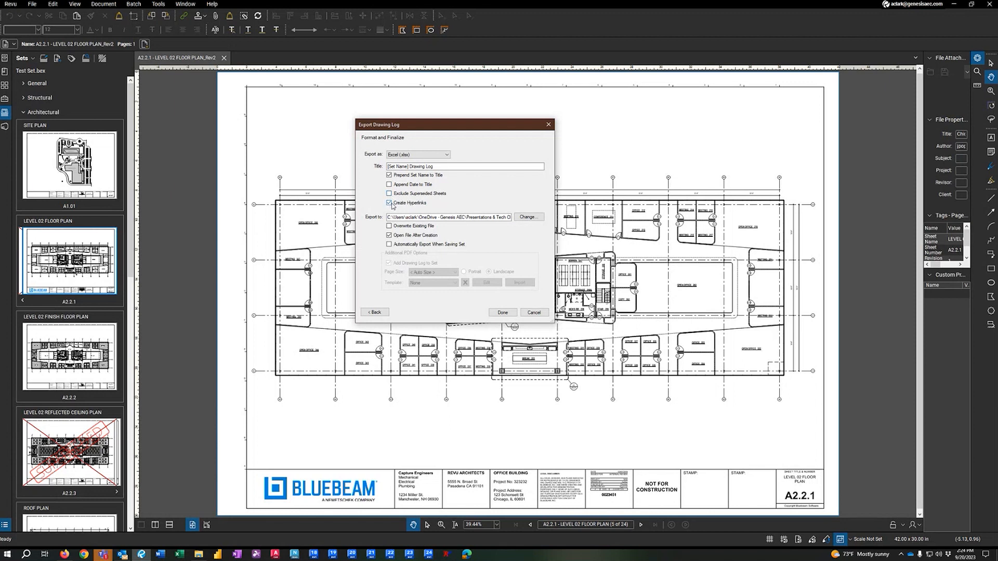
pyautogui.click(389, 202)
pyautogui.click(390, 203)
# Inspect the drawing log's export path, and try the automatic export and overwrite options, restoring both
pyautogui.moveTo(398, 217); pyautogui.dragTo(503, 230)
pyautogui.moveTo(428, 217); pyautogui.dragTo(387, 224)
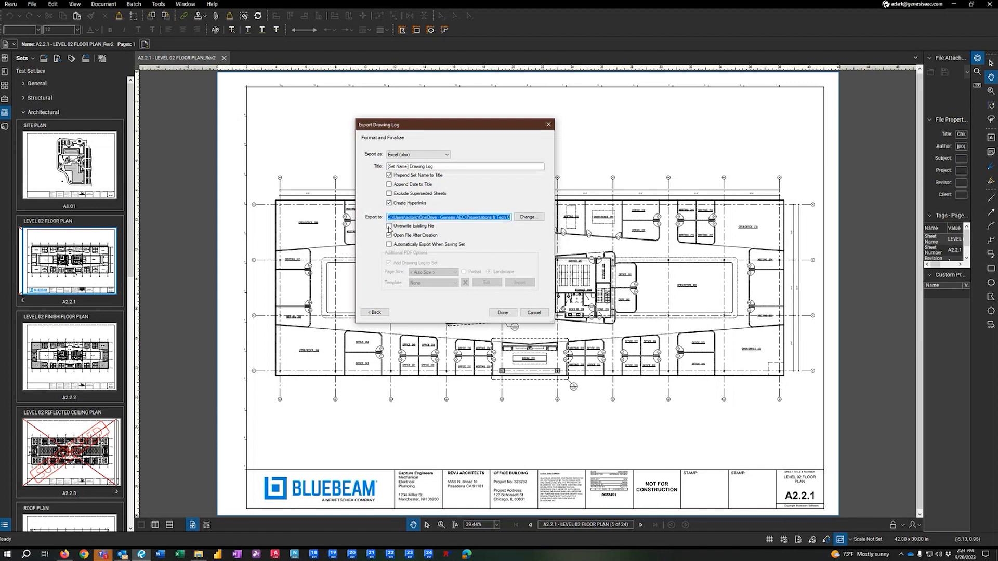
pyautogui.click(406, 217)
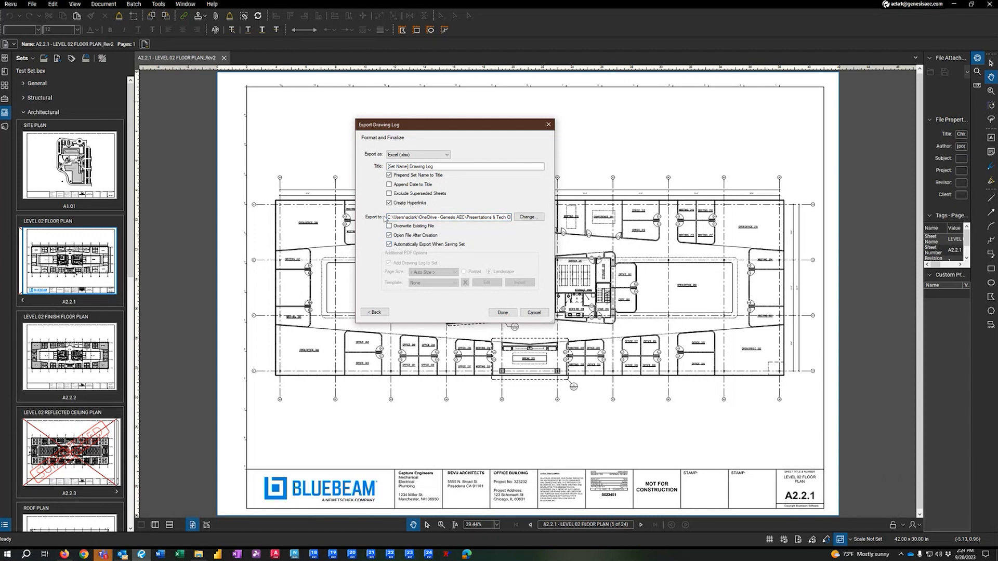
pyautogui.click(391, 226)
pyautogui.click(389, 244)
pyautogui.click(391, 227)
# Try PDF (.pdf) as the drawing log's export format, and check its template choices
pyautogui.click(416, 156)
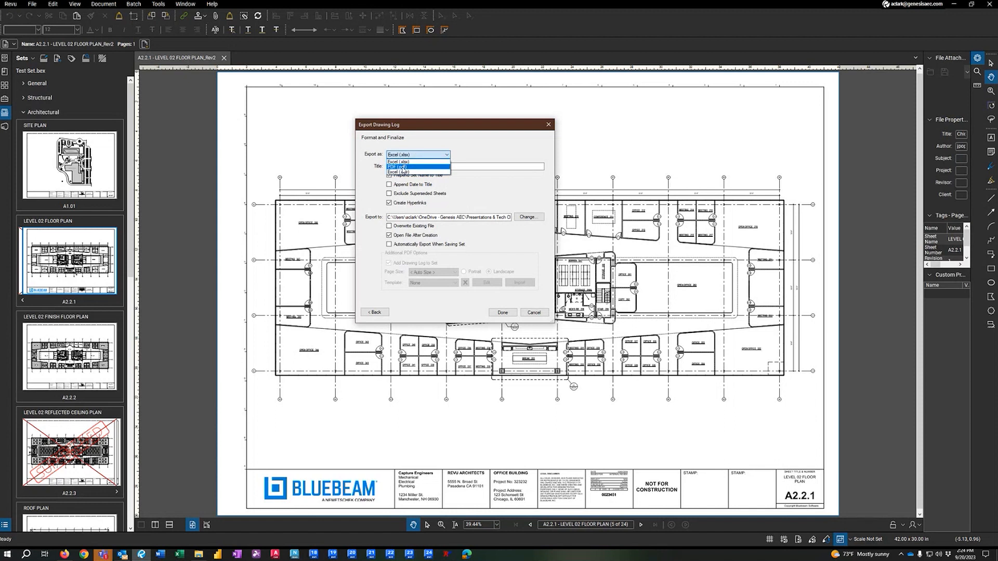
pyautogui.click(404, 167)
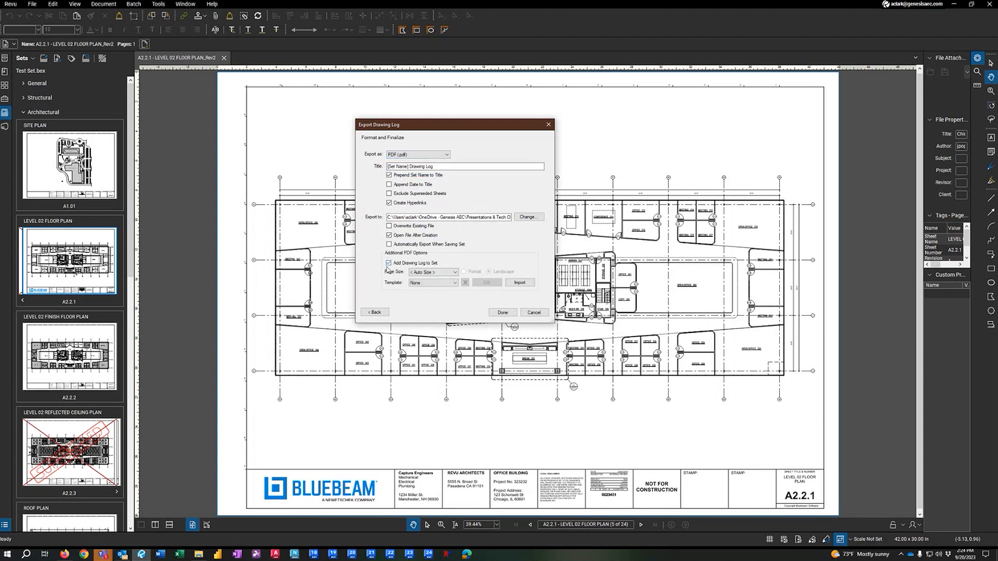
pyautogui.click(448, 283)
pyautogui.click(449, 284)
# Set the drawing log's format to Excel (.xlsx), and export it
pyautogui.click(411, 155)
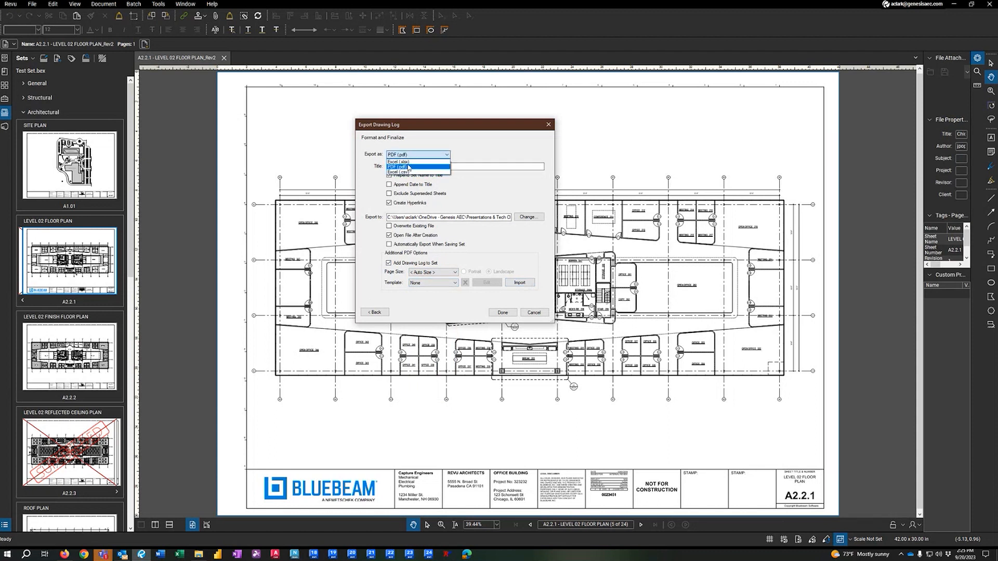
pyautogui.click(401, 162)
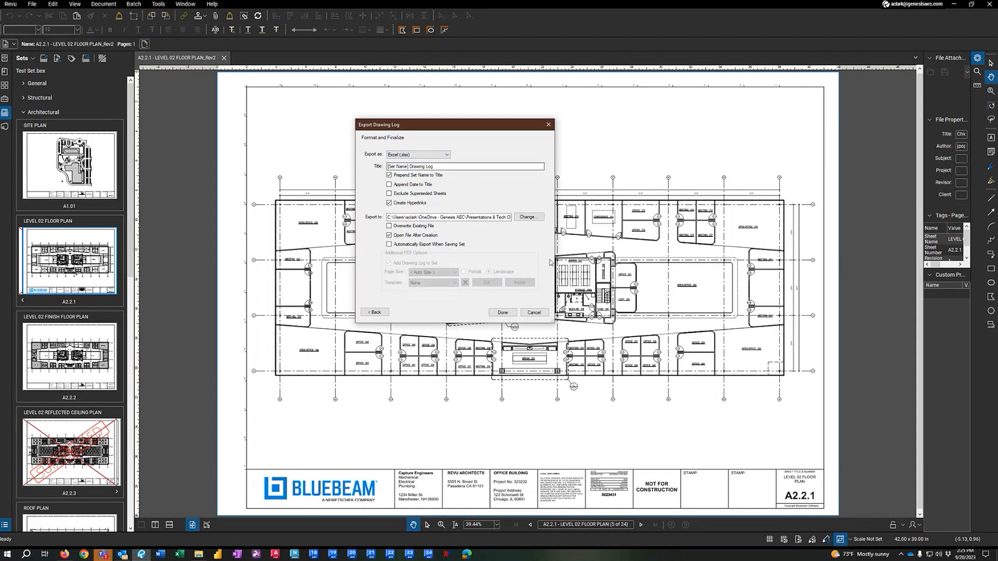
pyautogui.click(502, 313)
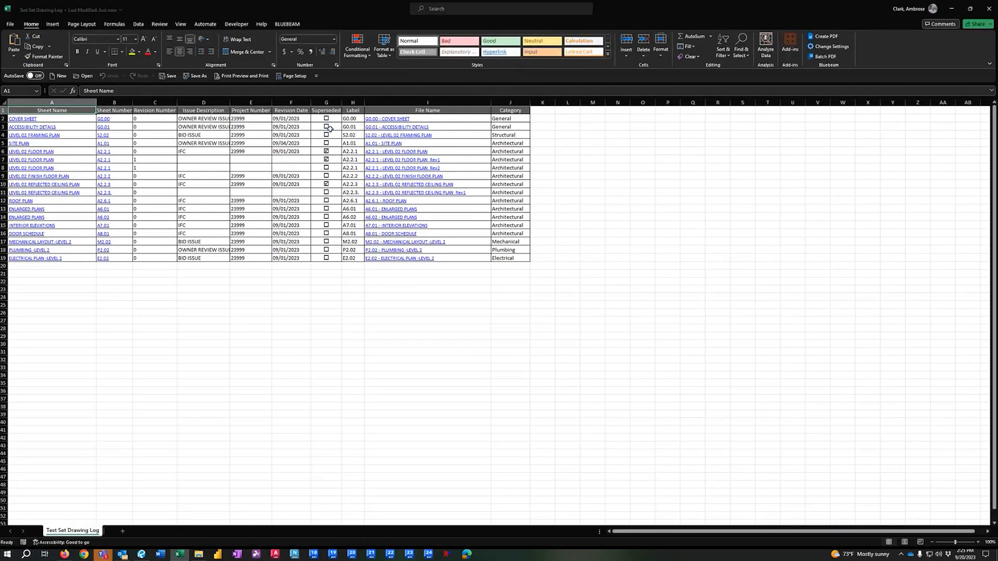
# Fit the Issue Description column to its contents in the exported log, and close the workbook without saving
pyautogui.doubleClick(230, 103)
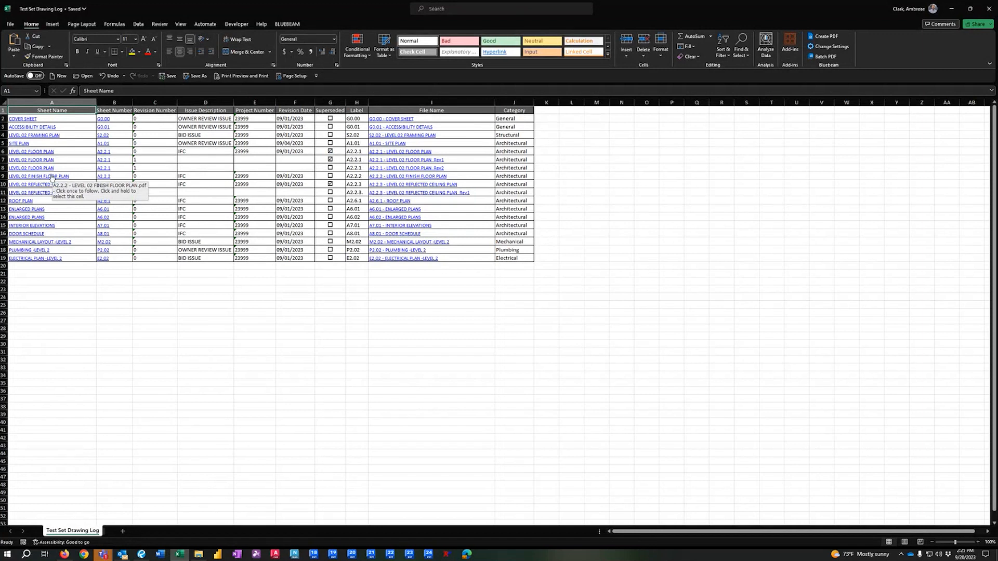
pyautogui.click(984, 8)
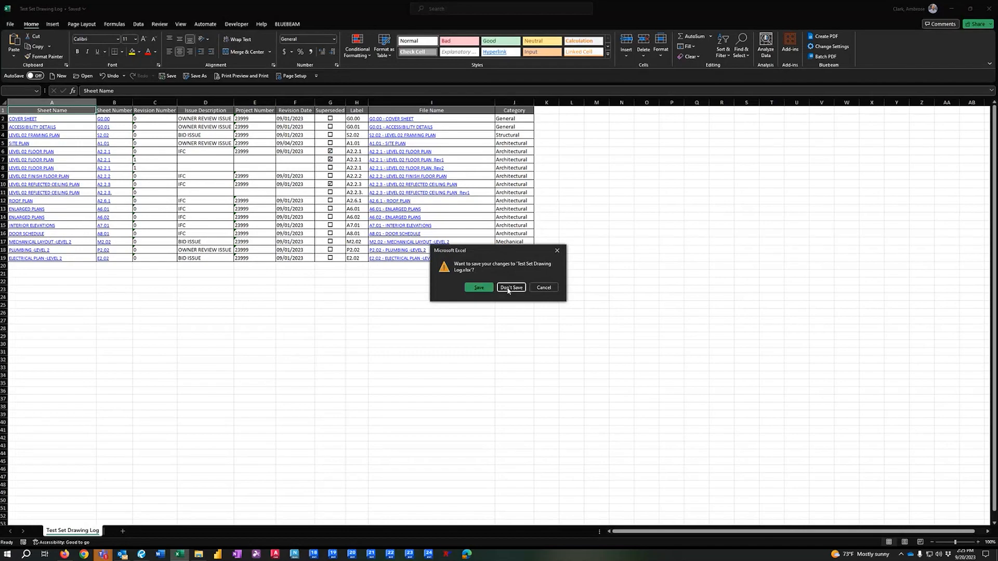
pyautogui.click(509, 288)
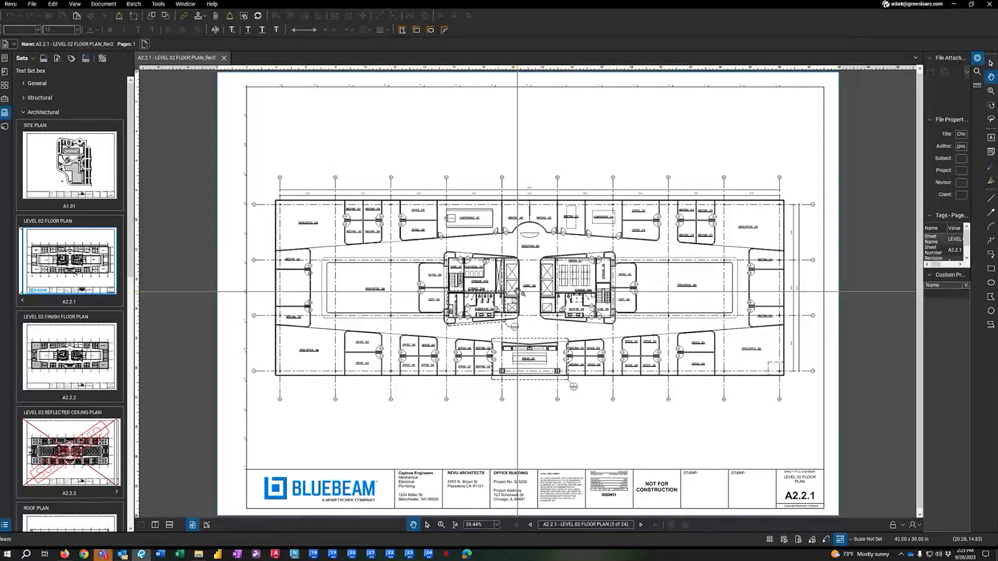
# Check the set's printing options without printing, and show the latest revision of A2.2.3 in the set
pyautogui.click(30, 61)
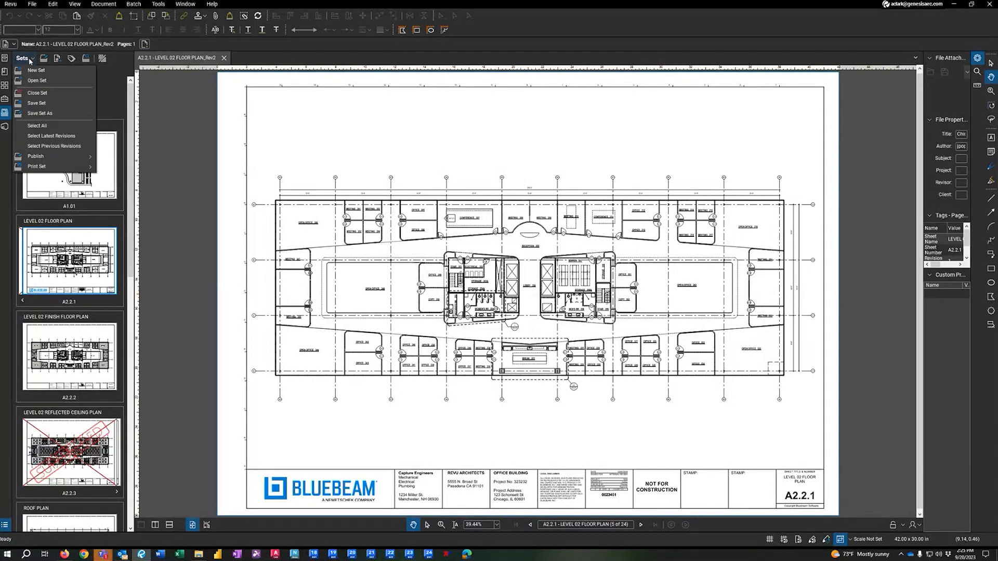
pyautogui.moveTo(52, 167)
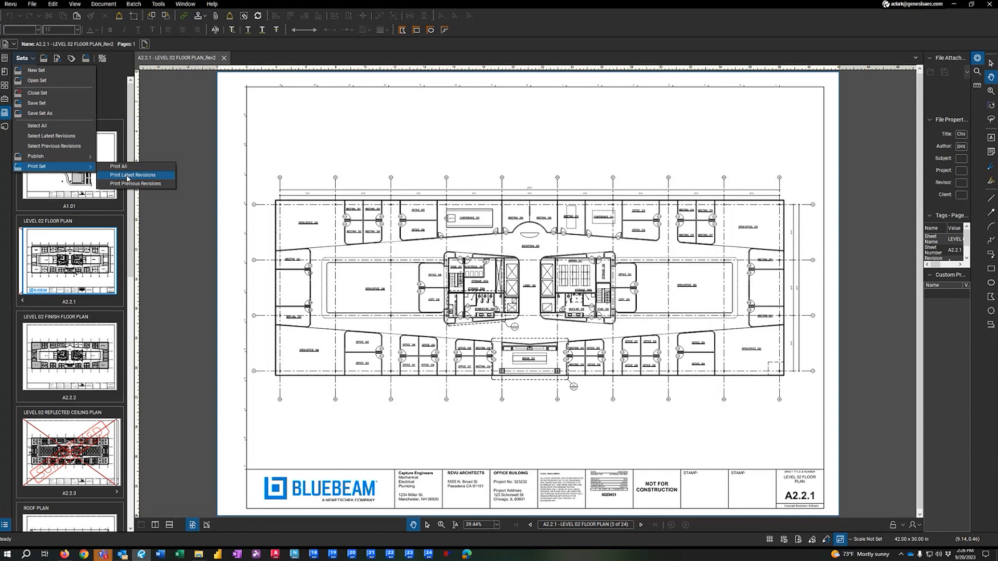
pyautogui.click(117, 77)
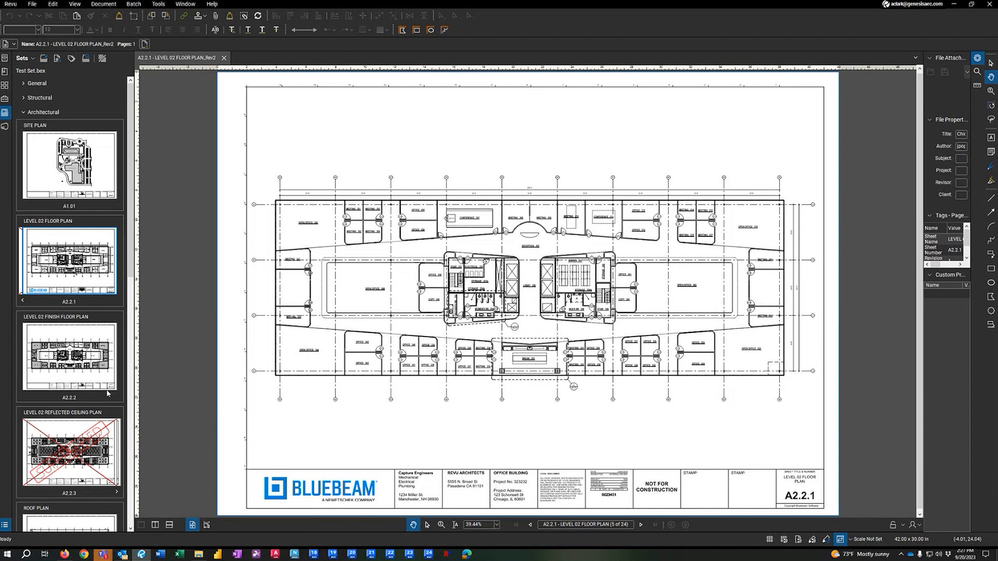
pyautogui.click(117, 492)
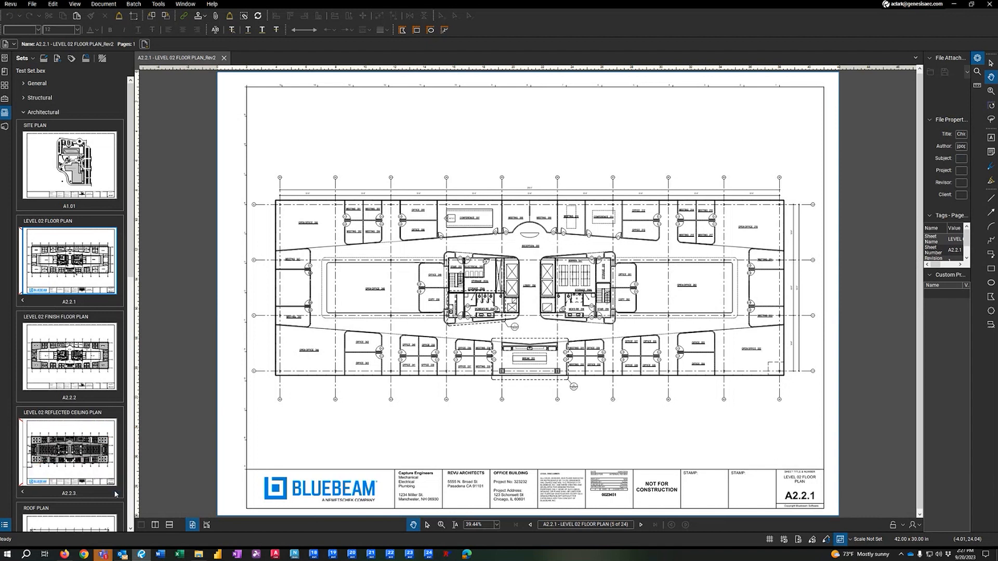